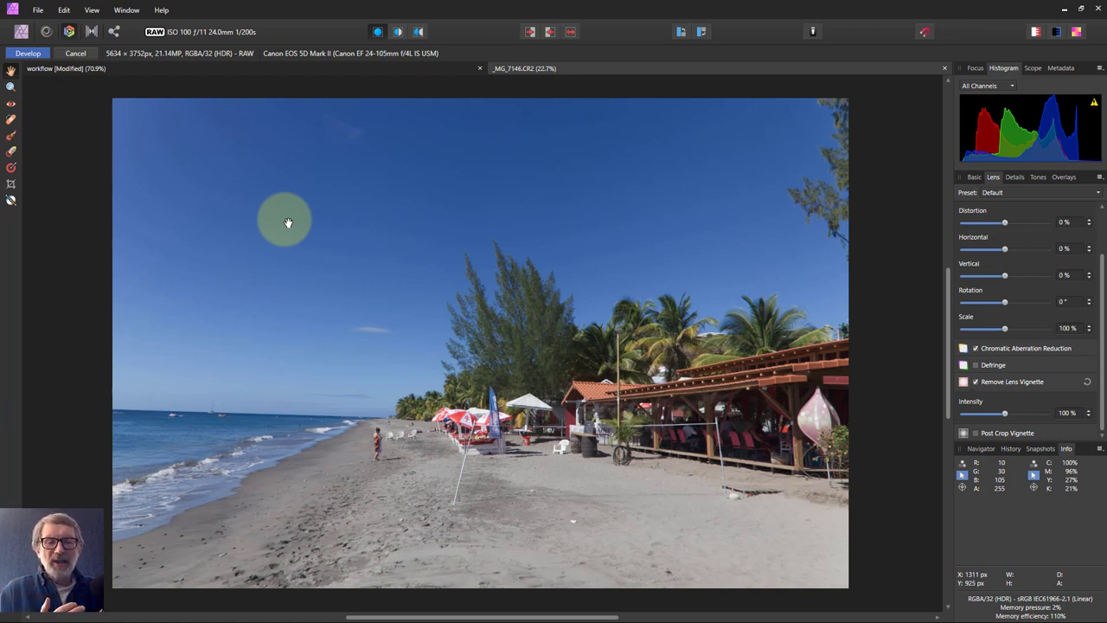
- Switch to the workflow document and make the RAW group visible to present the RAW stage slide
{"action": "left_click", "coordinate": [431, 73]}
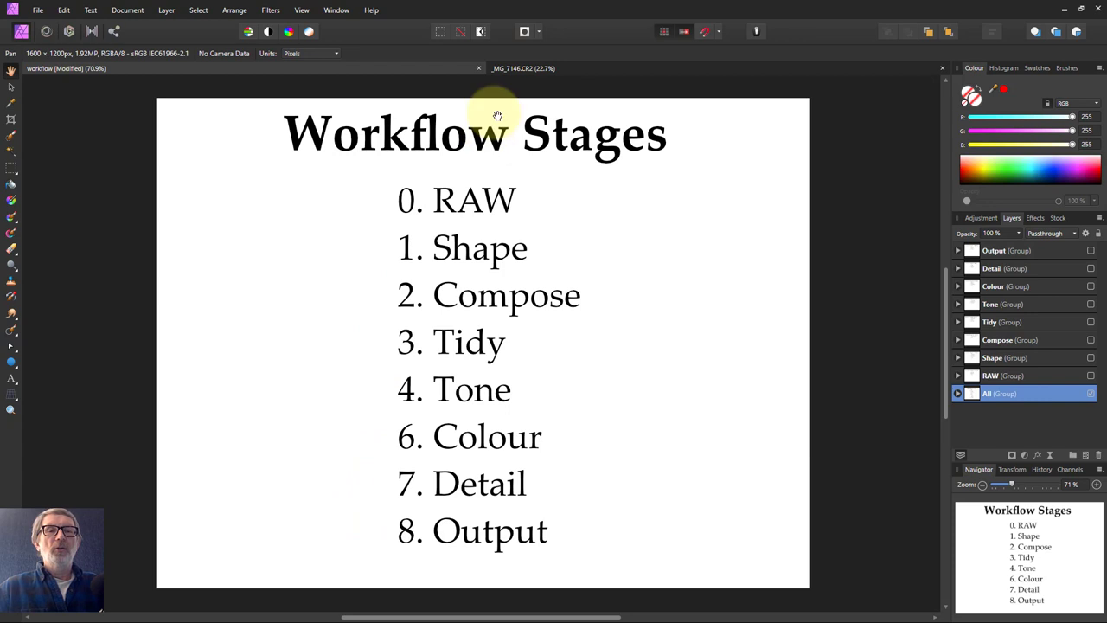
{"action": "left_click", "coordinate": [586, 69]}
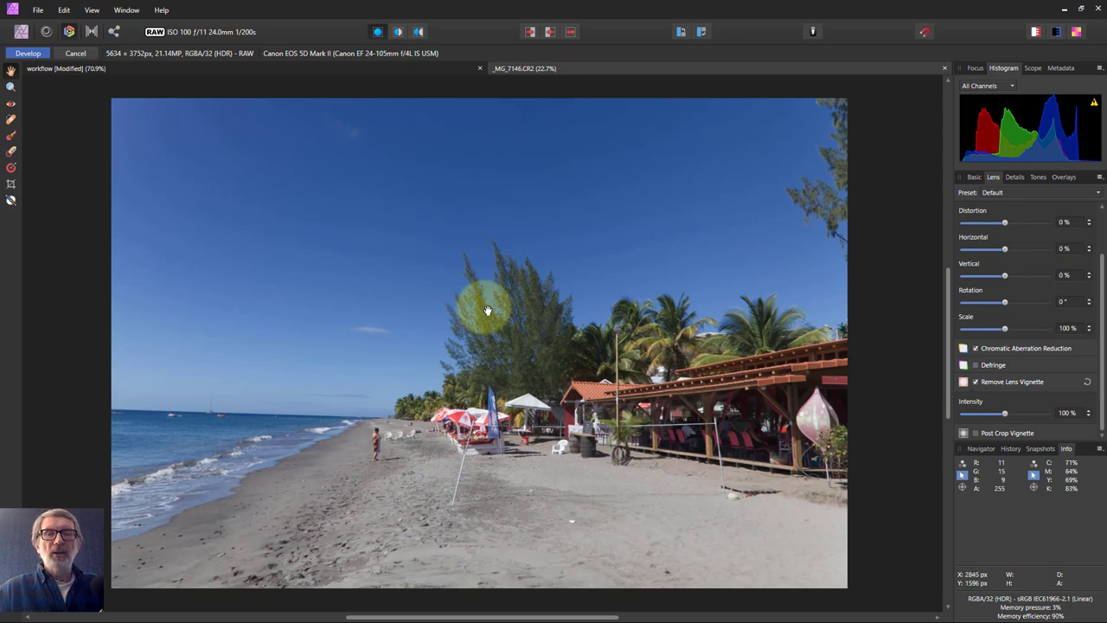
{"action": "left_click", "coordinate": [296, 67]}
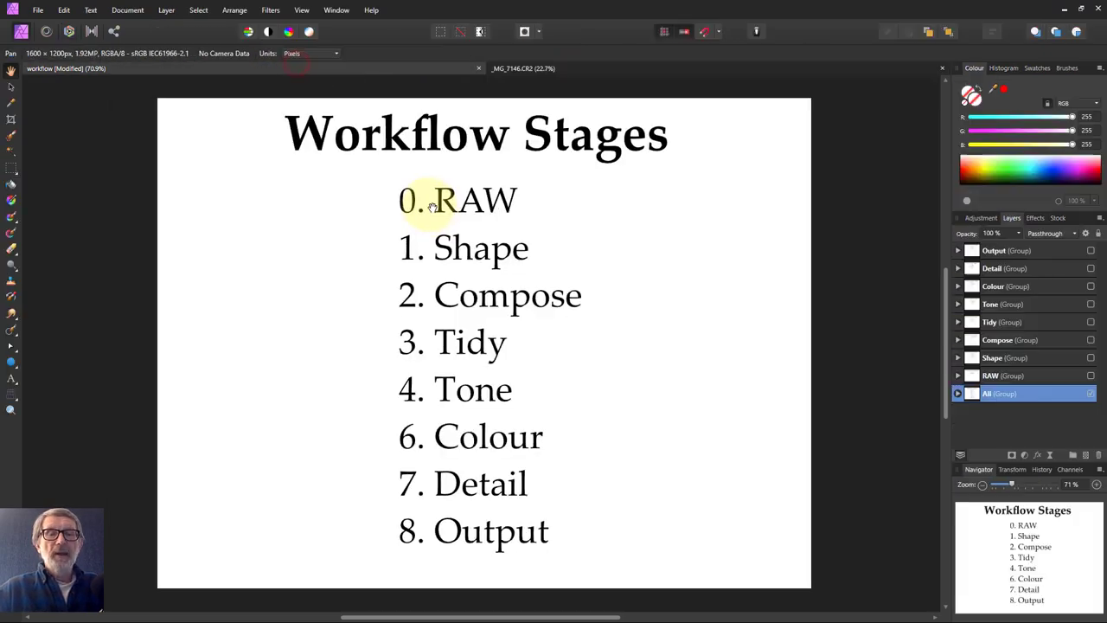
{"action": "left_click", "coordinate": [1090, 376]}
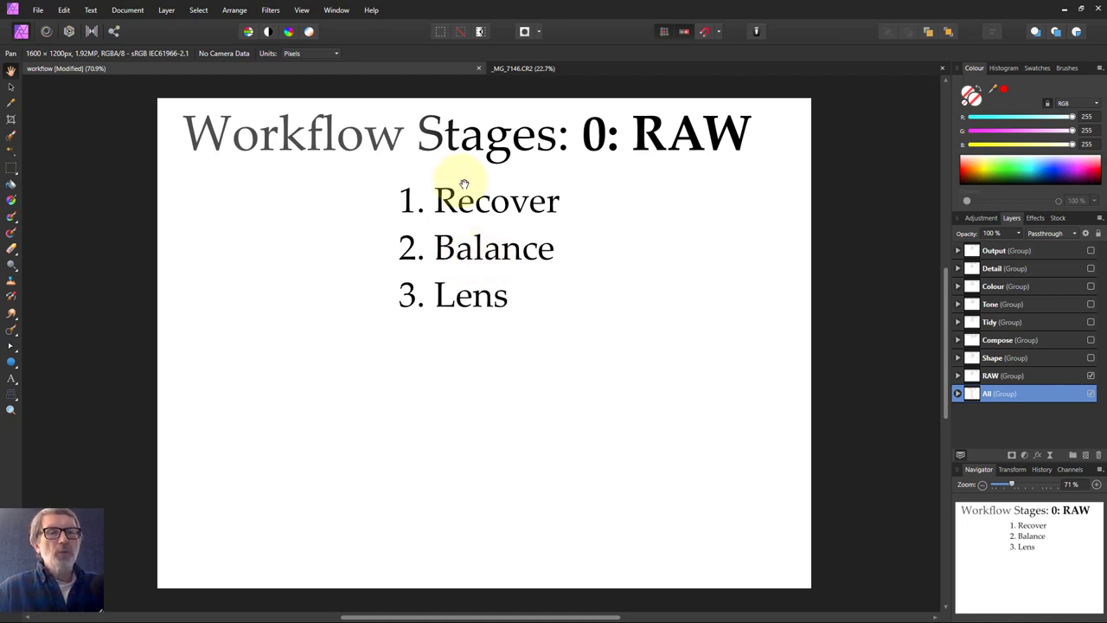
- Return to the _MG_7146.CR2 photo and bring up its basic development settings
{"action": "left_click", "coordinate": [550, 69]}
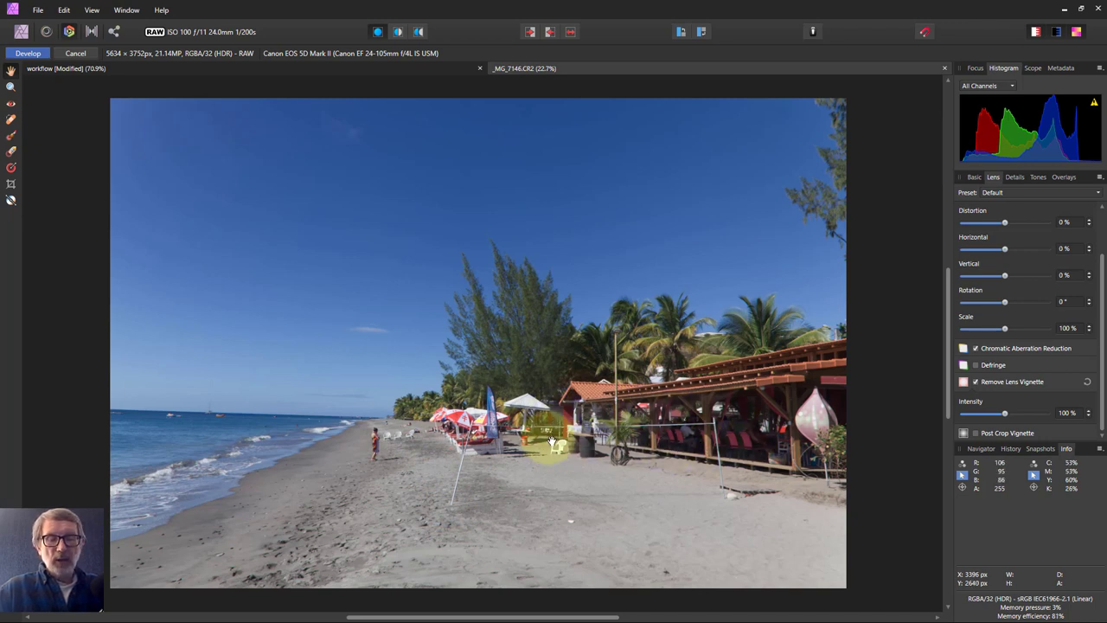
{"action": "scroll", "coordinate": [1030, 236], "scroll_direction": "up", "scroll_amount": 2}
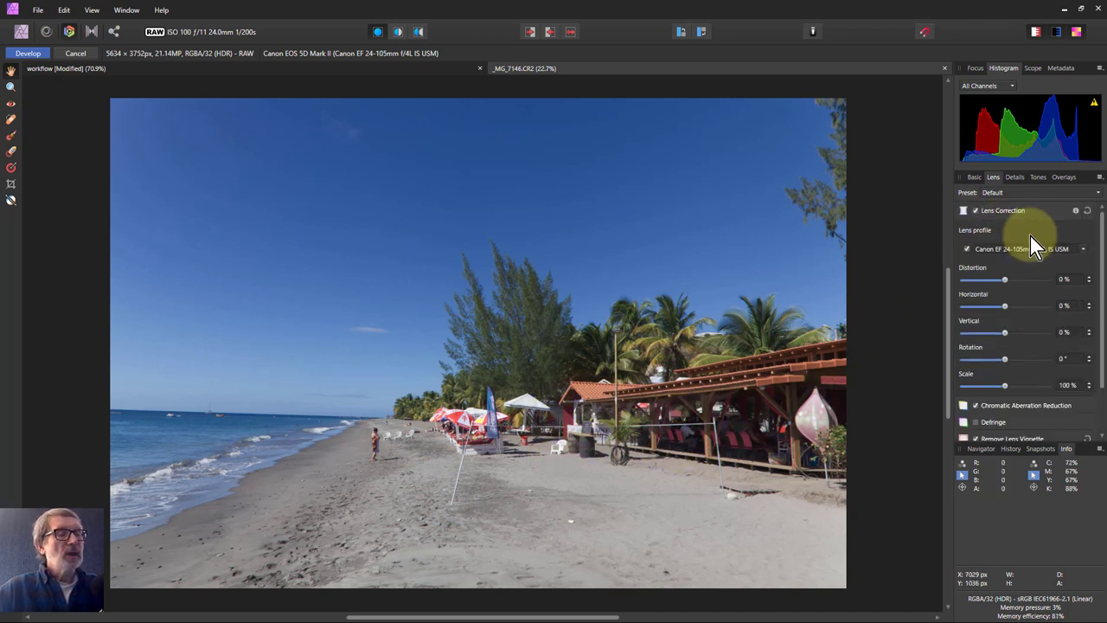
{"action": "left_click", "coordinate": [973, 177]}
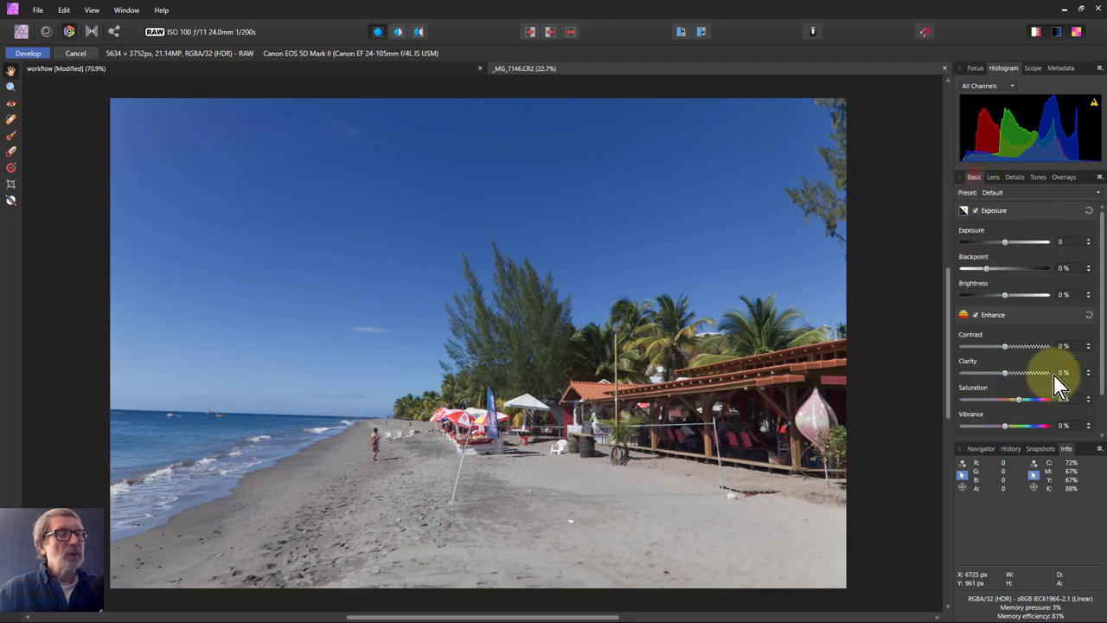
- Try raising the photo's exposure to about 2 and reset it to the default
{"action": "mouse_move", "coordinate": [1006, 241]}
{"action": "left_mouse_down"}
{"action": "mouse_move", "coordinate": [969, 248]}
{"action": "mouse_move", "coordinate": [1022, 248]}
{"action": "left_mouse_up"}
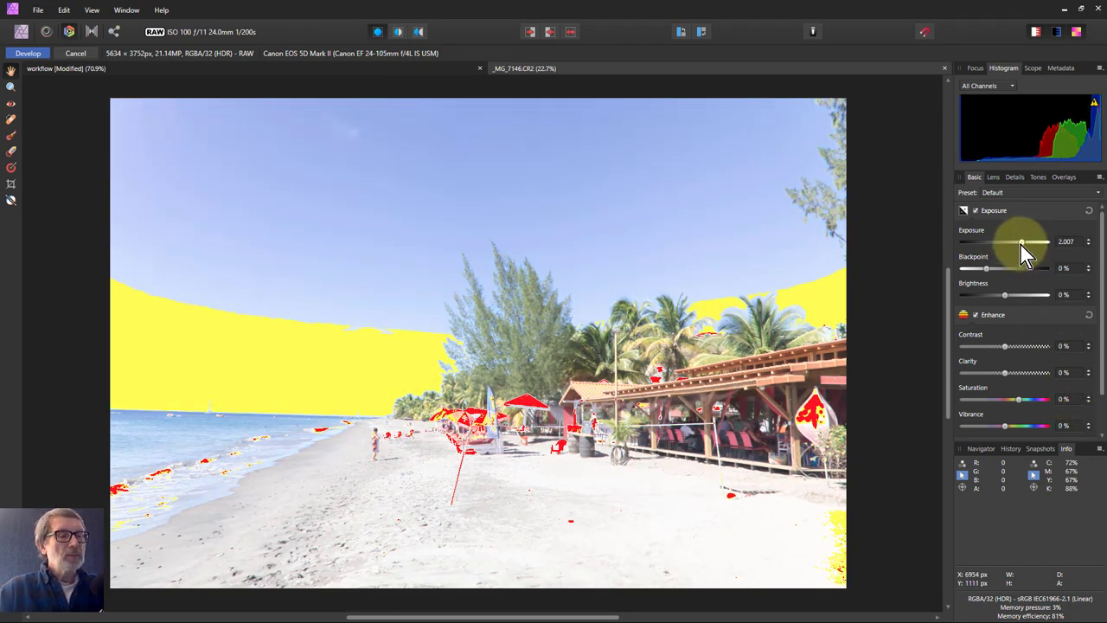
{"action": "double_click", "coordinate": [1021, 245]}
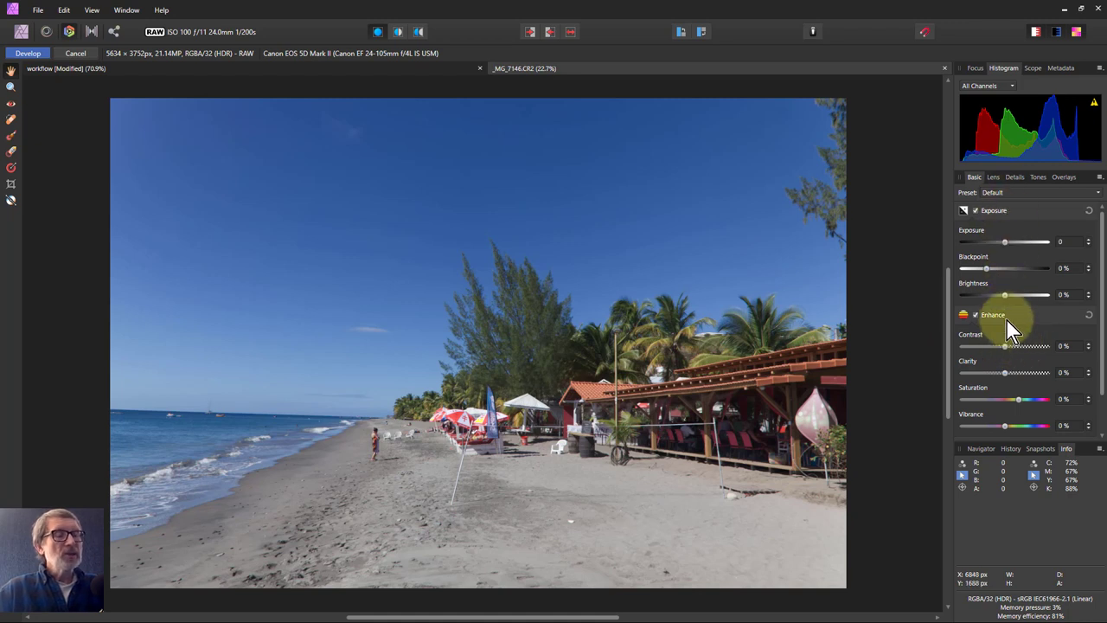
- Enable Shadows & Highlights for the photo and set shadows to 46 % and highlights to -25 %
{"action": "scroll", "coordinate": [1007, 328], "scroll_direction": "down", "scroll_amount": 1}
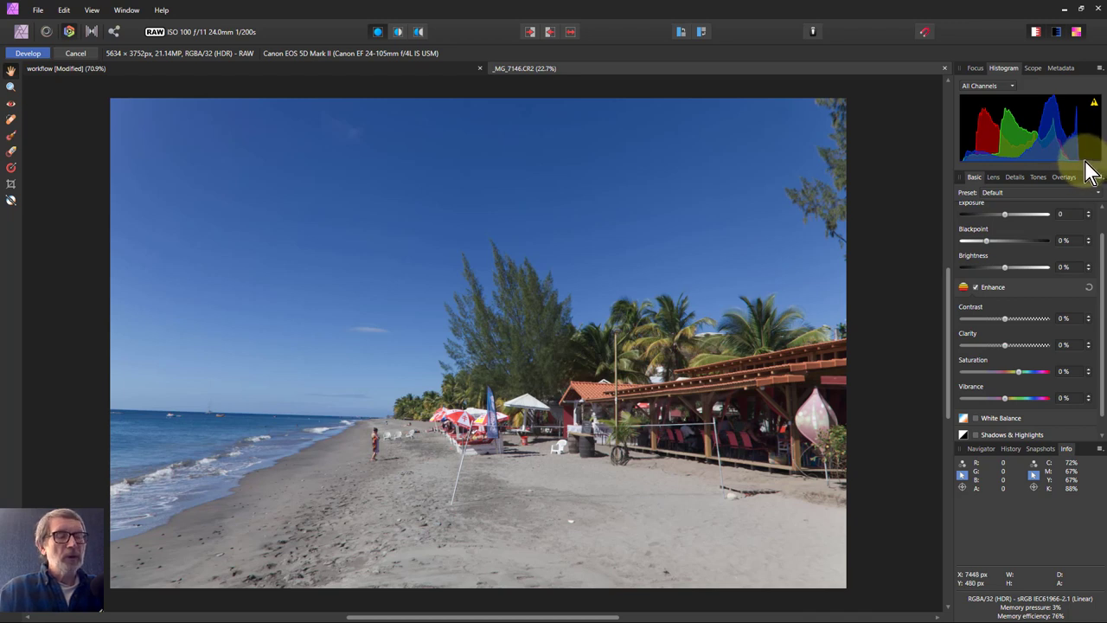
{"action": "scroll", "coordinate": [1024, 381], "scroll_direction": "down", "scroll_amount": 1}
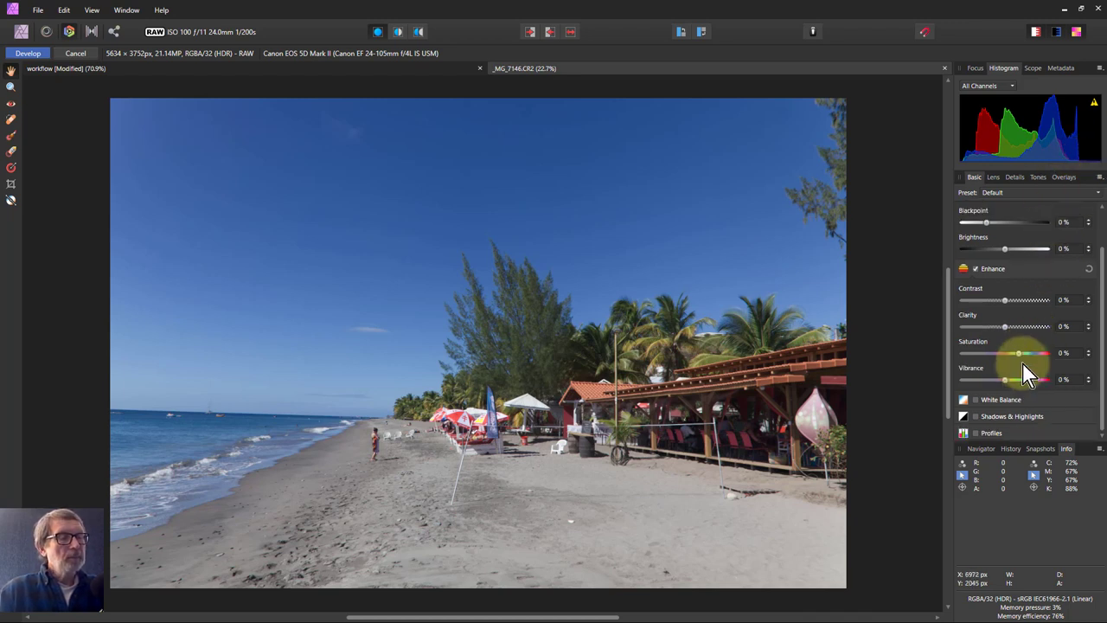
{"action": "left_click", "coordinate": [977, 417]}
{"action": "left_click", "coordinate": [1042, 424]}
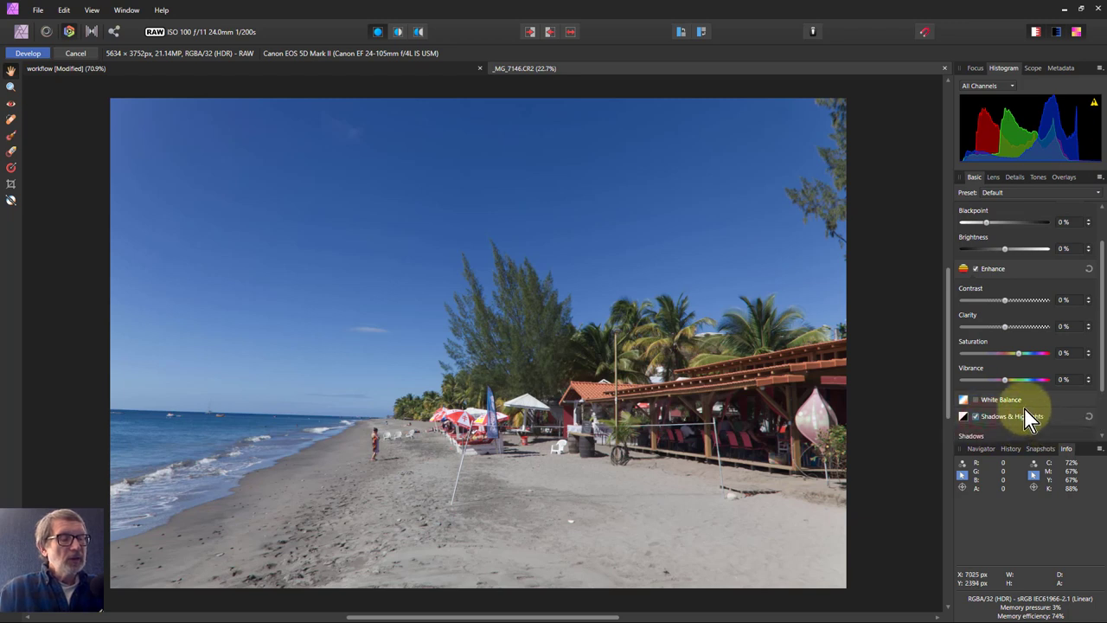
{"action": "scroll", "coordinate": [1025, 410], "scroll_direction": "down", "scroll_amount": 3}
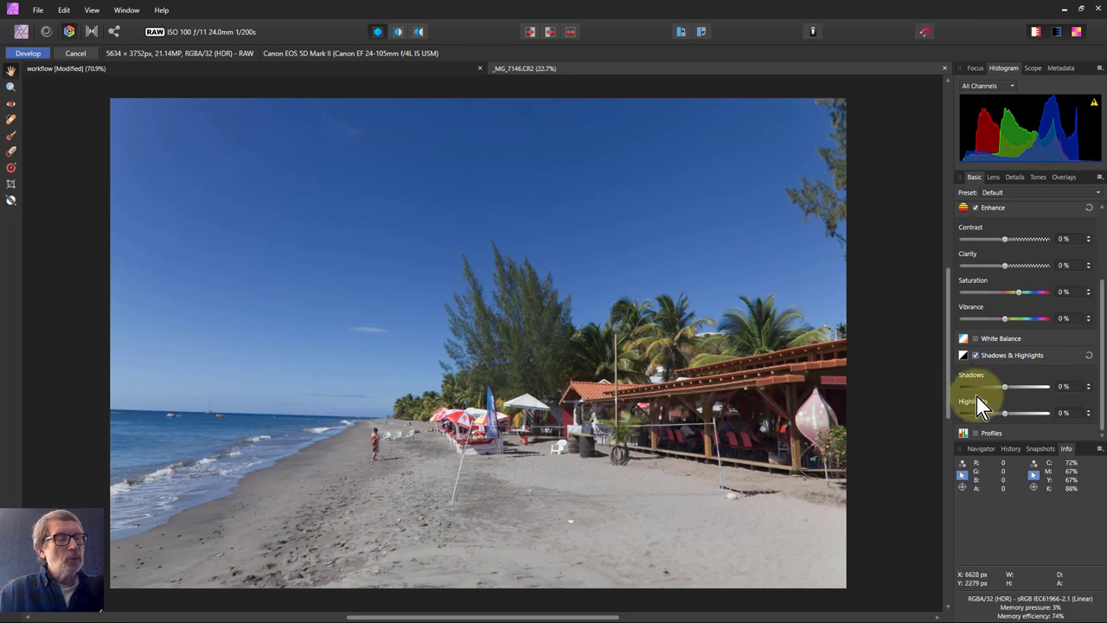
{"action": "left_click_drag", "start_coordinate": [1009, 389], "coordinate": [1024, 389]}
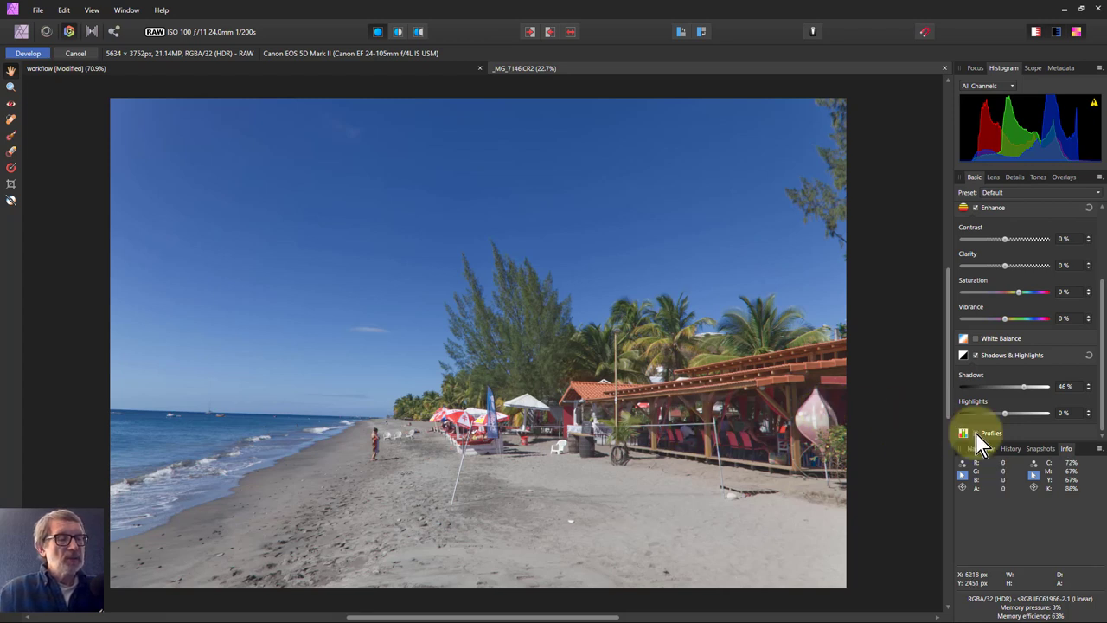
{"action": "left_click_drag", "start_coordinate": [1016, 413], "coordinate": [994, 417]}
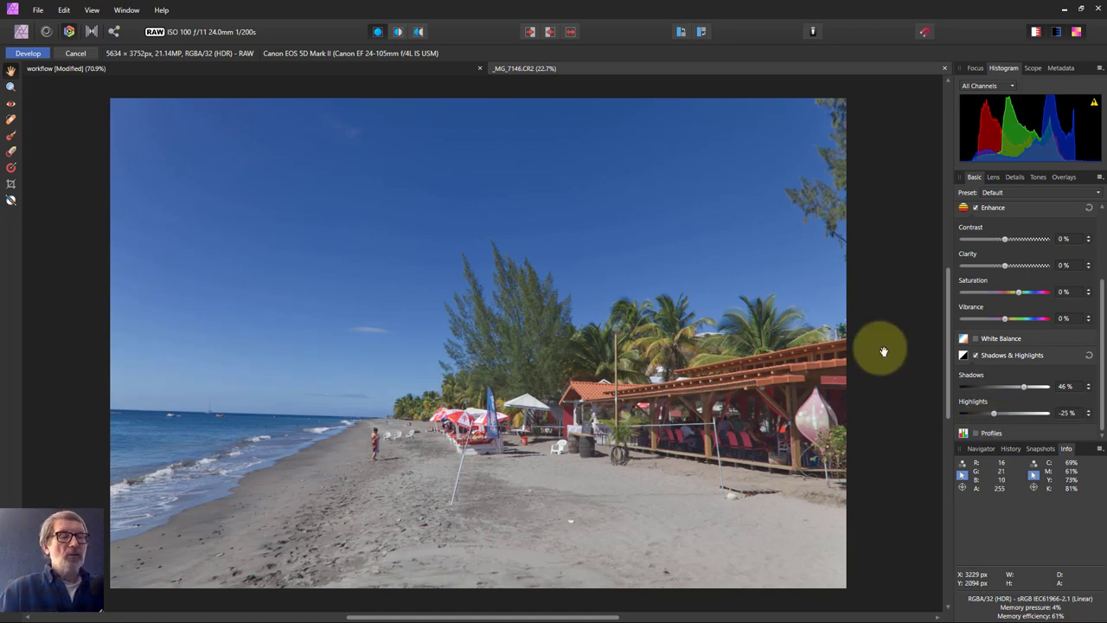
- Set the photo's blackpoint to 3 % and its brightness to 8 %
{"action": "scroll", "coordinate": [1003, 312], "scroll_direction": "up", "scroll_amount": 3}
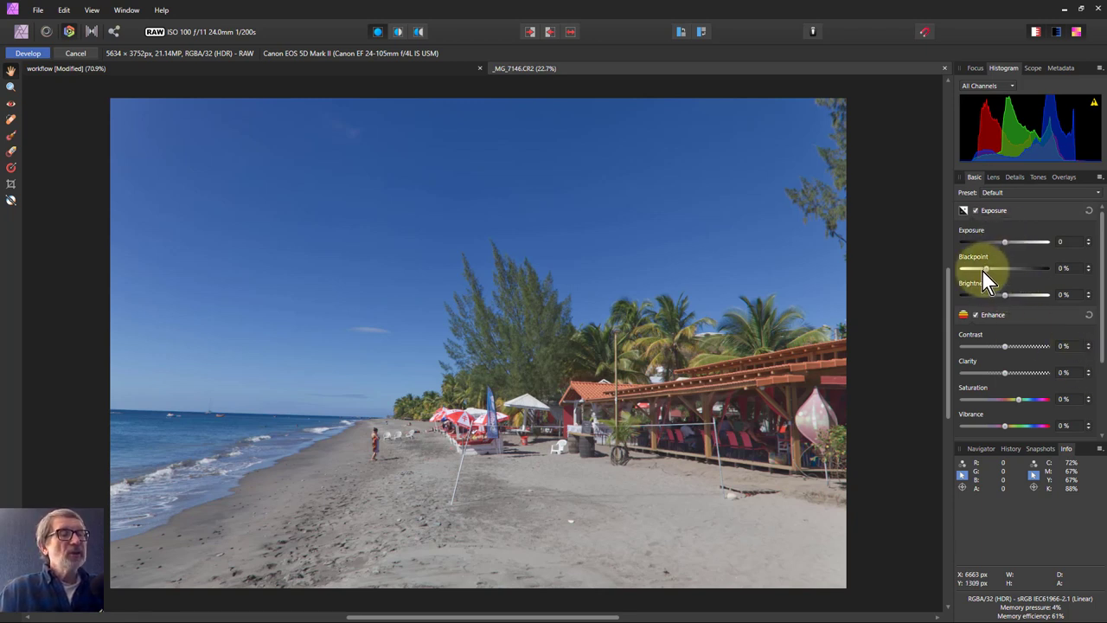
{"action": "left_click_drag", "start_coordinate": [988, 271], "coordinate": [1021, 299]}
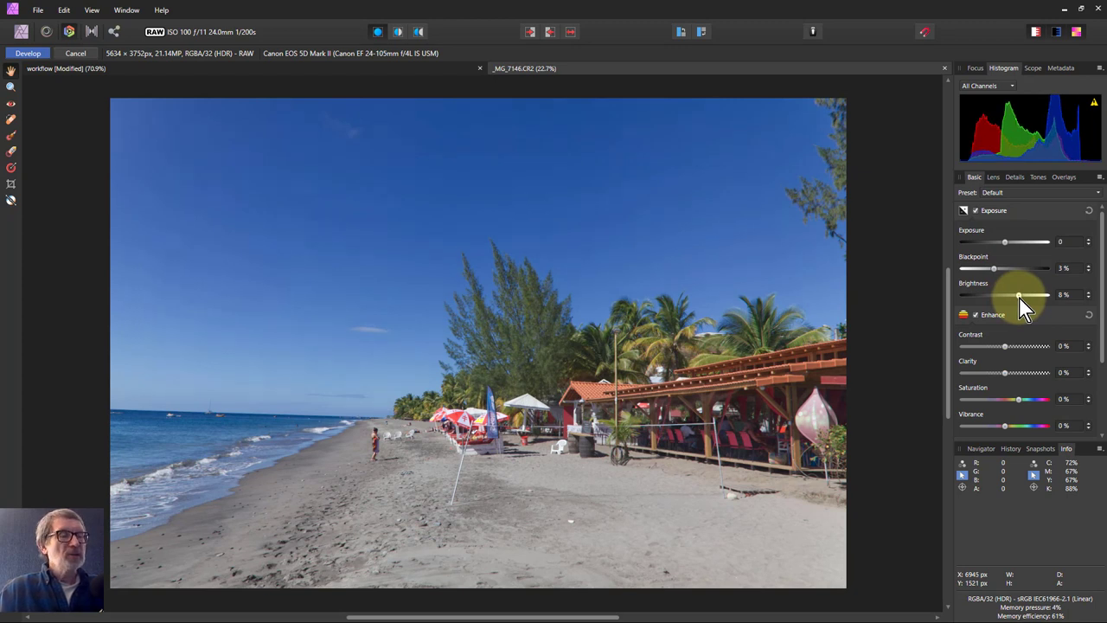
- Correct the lens geometry with a rotation of -1.5° and a vertical value of -36 %, and develop the photo
{"action": "left_click", "coordinate": [992, 177]}
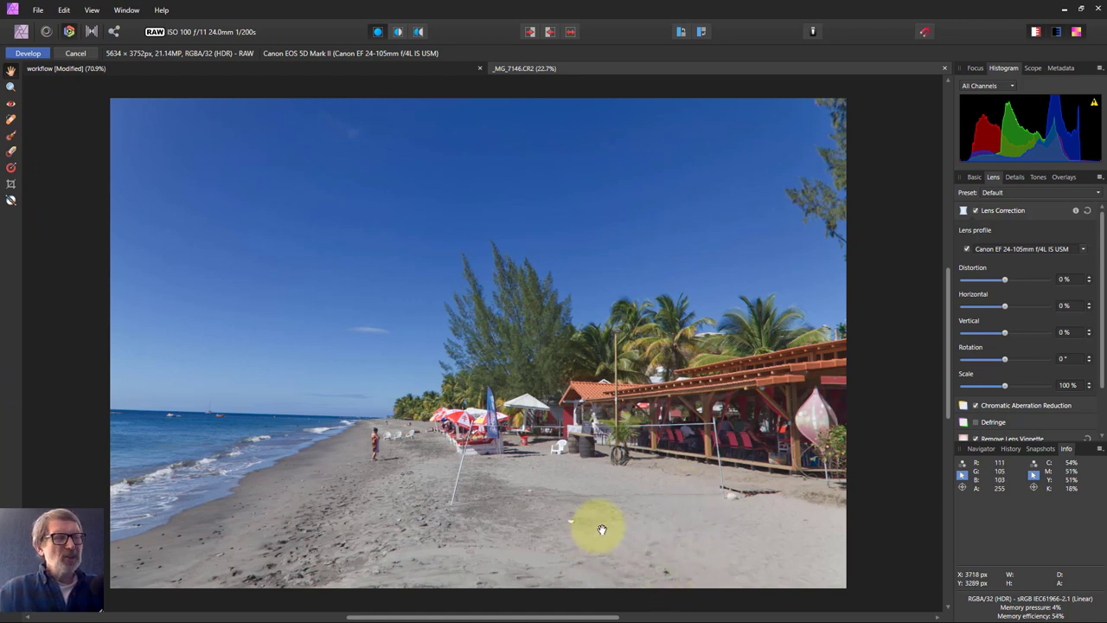
{"action": "left_click", "coordinate": [1004, 352]}
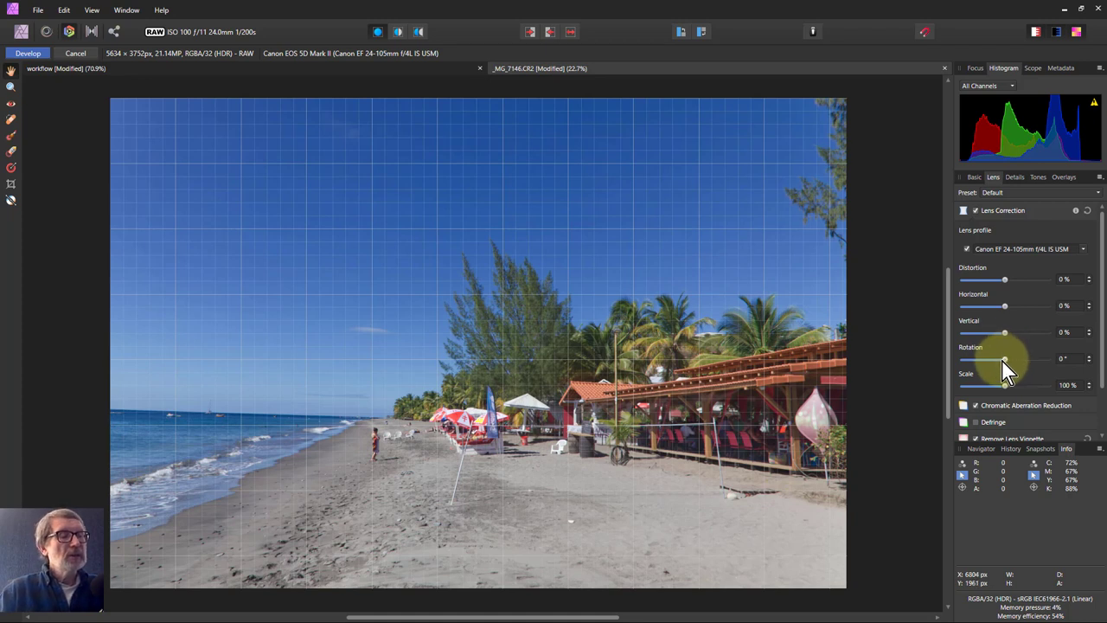
{"action": "left_click_drag", "start_coordinate": [1002, 362], "coordinate": [1000, 362]}
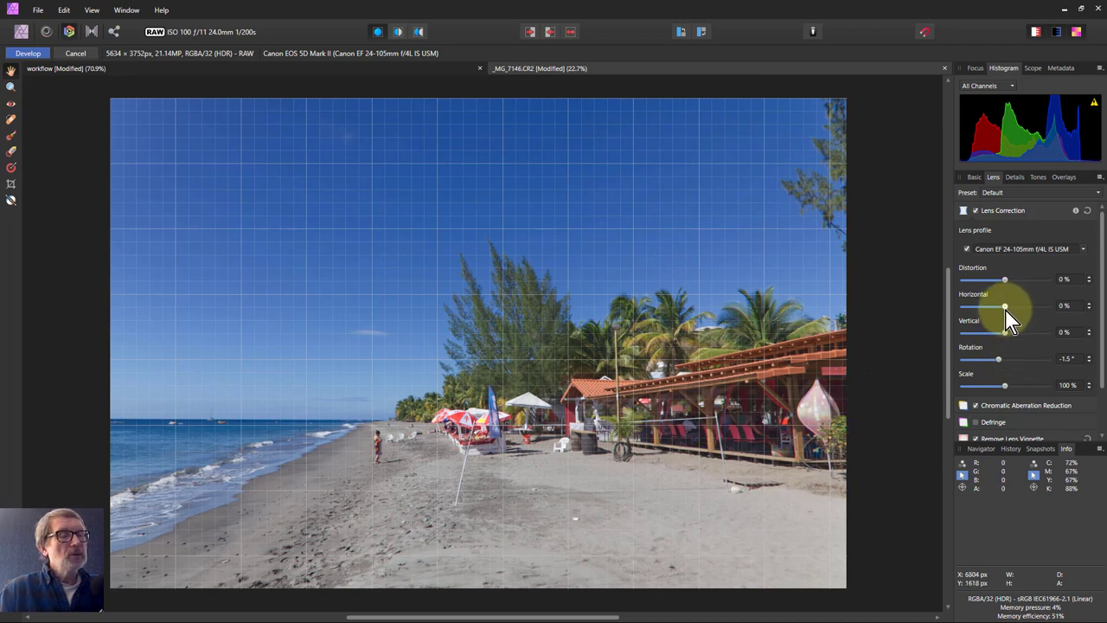
{"action": "left_click_drag", "start_coordinate": [1005, 336], "coordinate": [992, 335]}
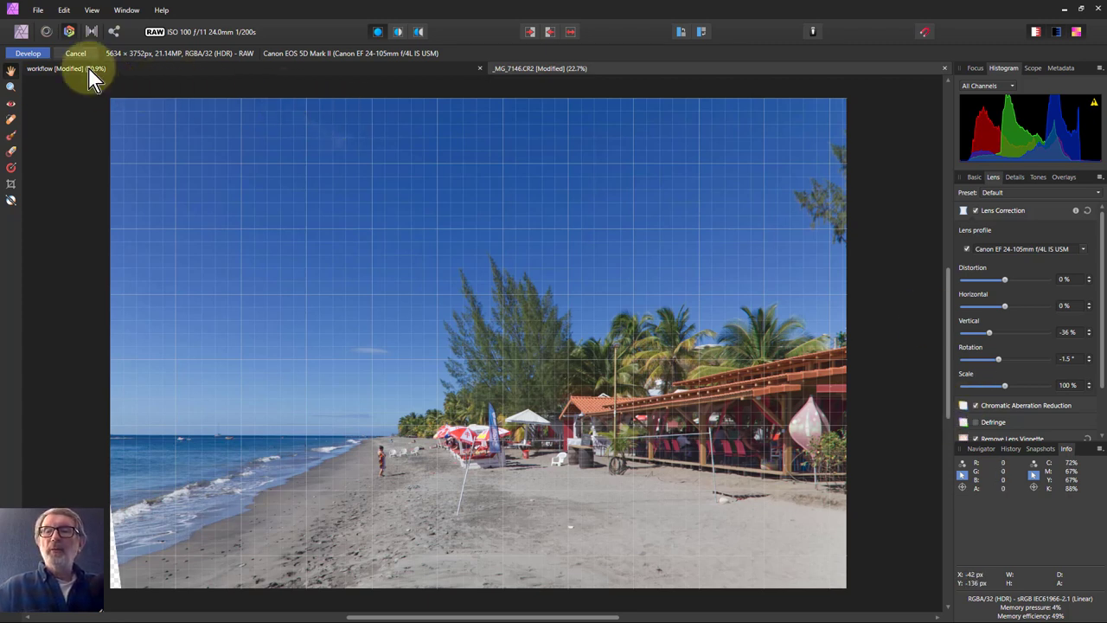
{"action": "left_click", "coordinate": [28, 54]}
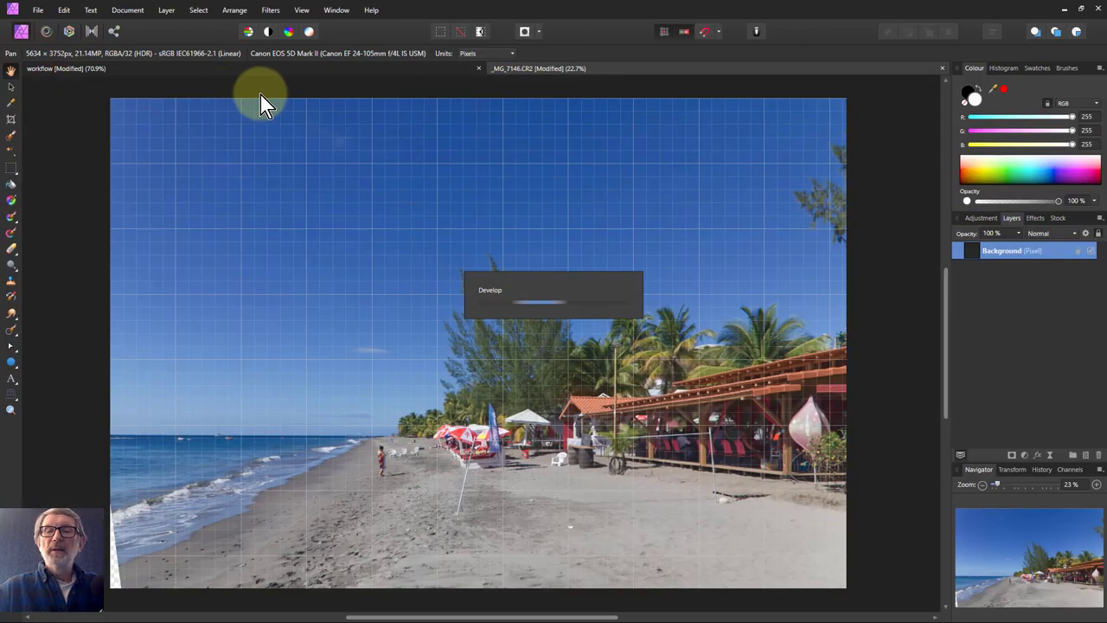
- Make the Shape group visible in the workflow document and show the available Mesh Warp and Perspective tools
{"action": "left_click", "coordinate": [370, 69]}
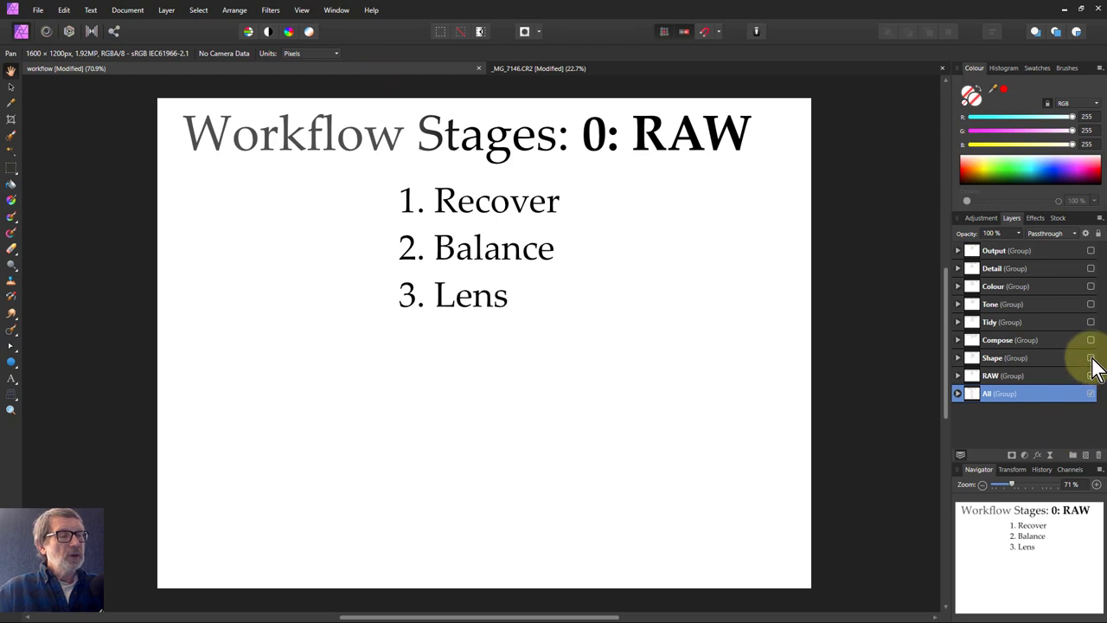
{"action": "left_click", "coordinate": [1090, 358]}
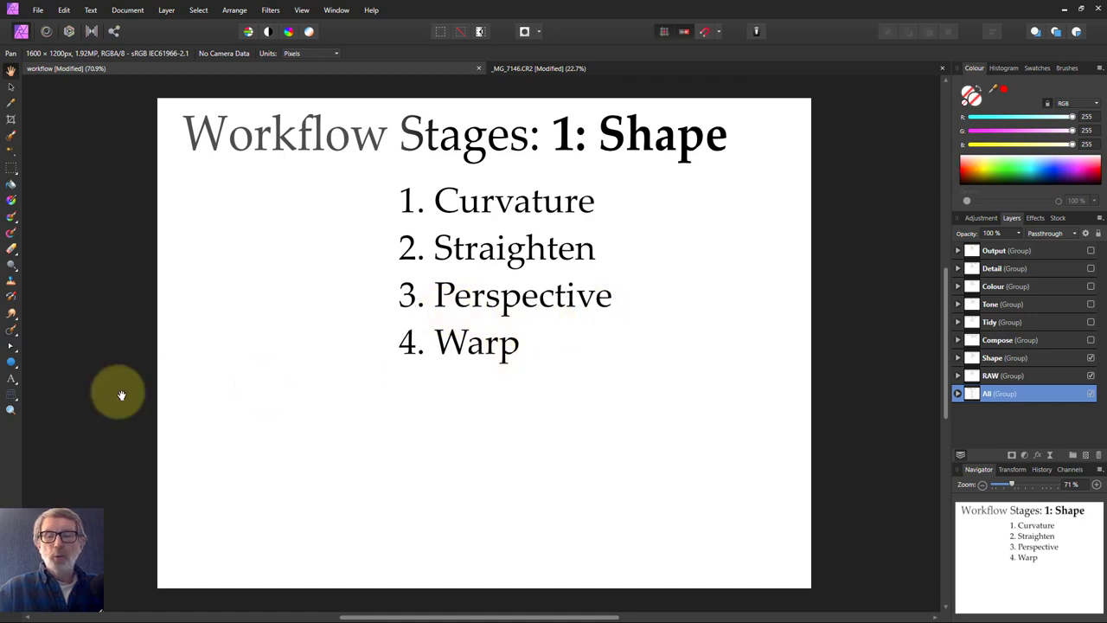
{"action": "left_click", "coordinate": [12, 398]}
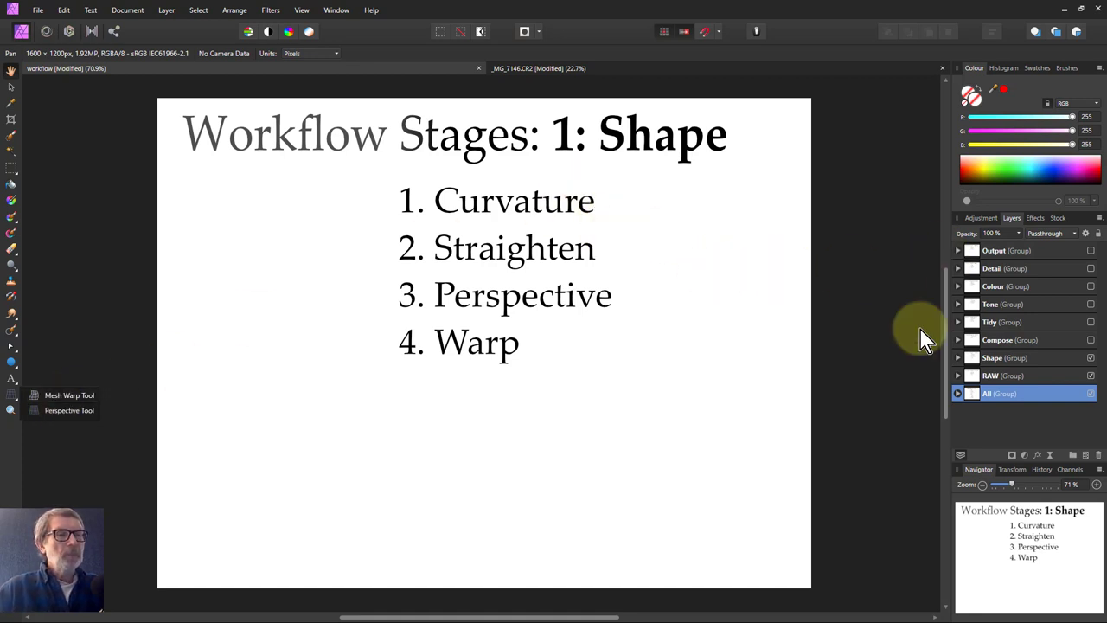
- Return to the developed beach photo and hide its grid overlay
{"action": "left_click", "coordinate": [531, 68]}
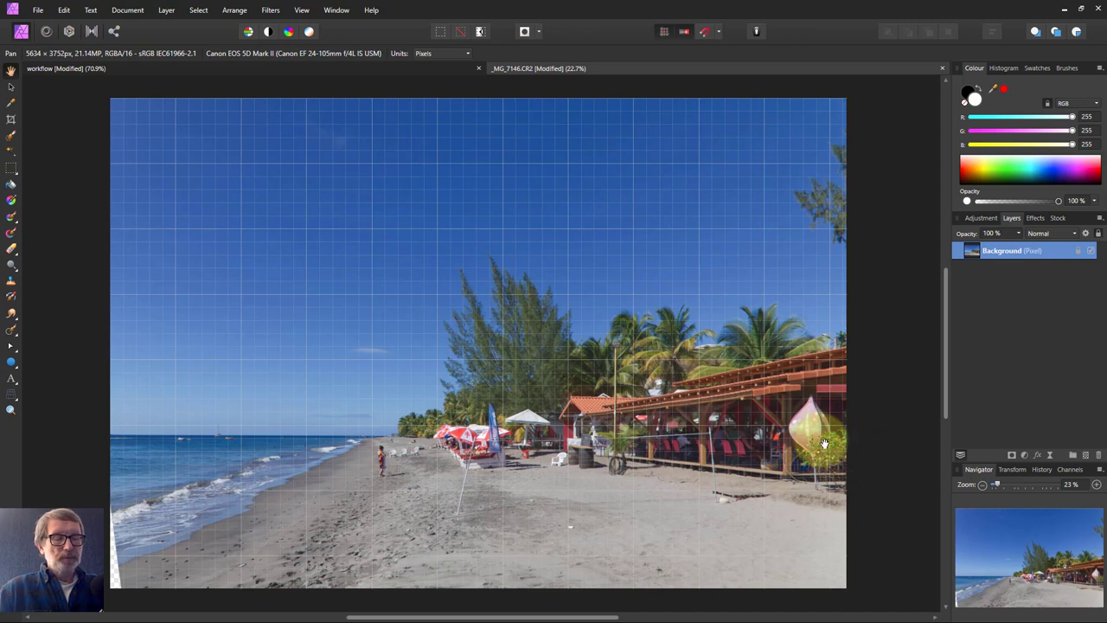
{"action": "key", "text": "ctrl+apostrophe"}
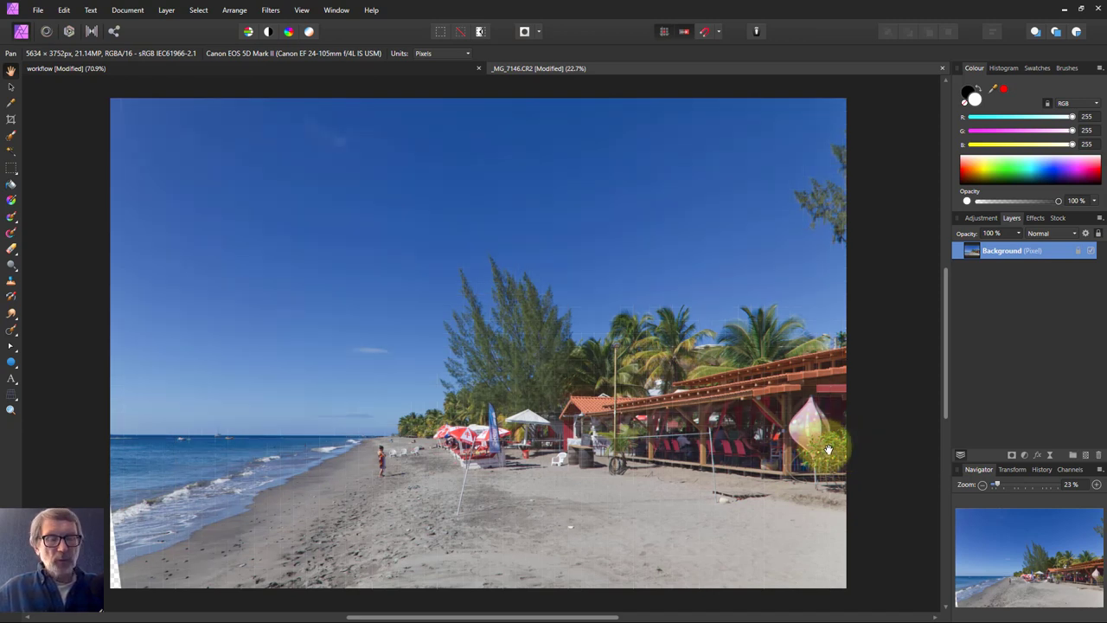
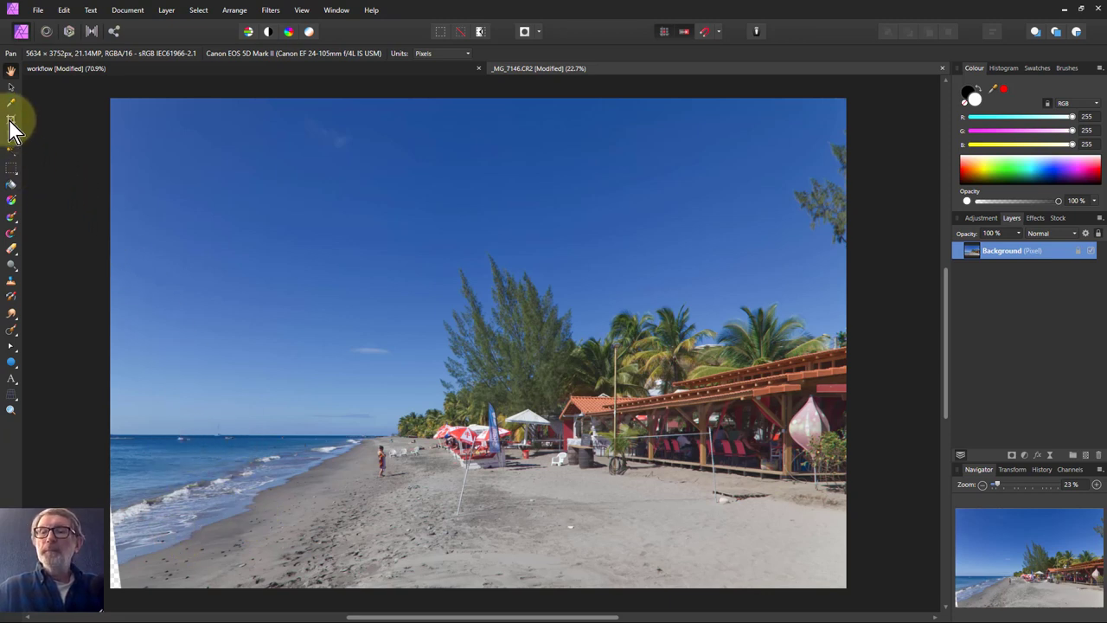
- Crop the photo on all four sides to 4638 x 2447 px, trimming the upper sky, lower sand and both side edges
{"action": "left_click", "coordinate": [12, 119]}
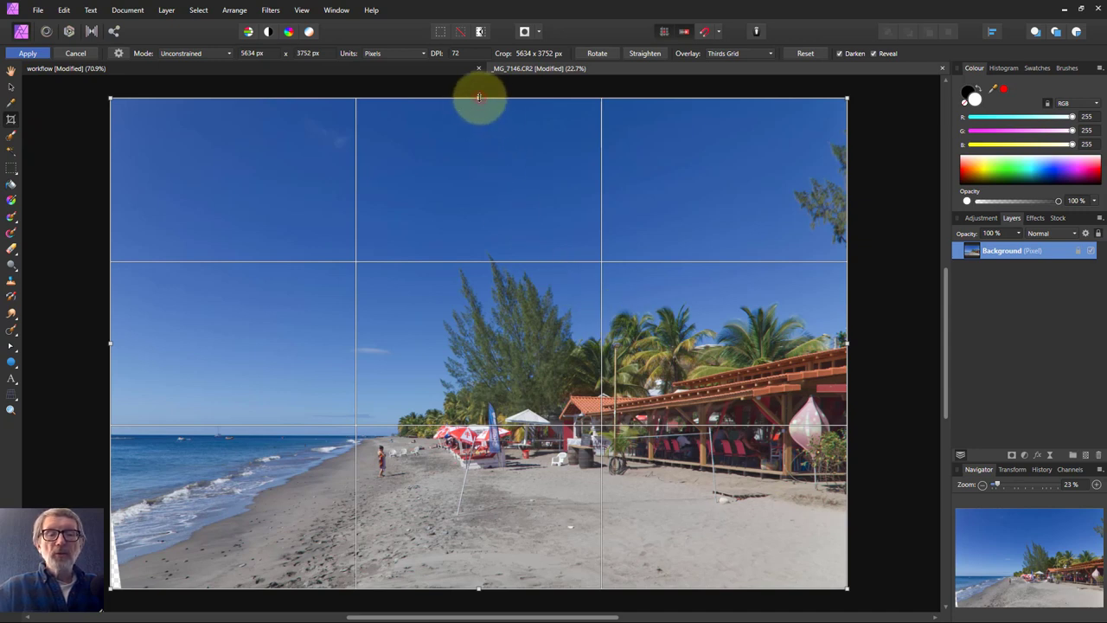
{"action": "left_click_drag", "start_coordinate": [478, 98], "coordinate": [479, 222]}
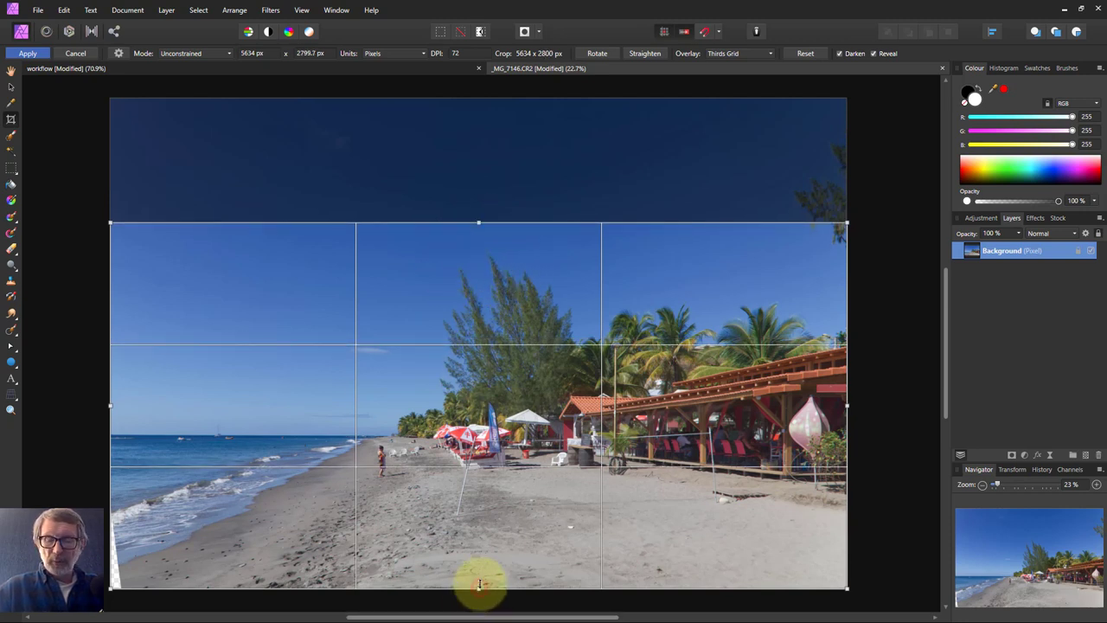
{"action": "left_click_drag", "start_coordinate": [479, 584], "coordinate": [478, 541]}
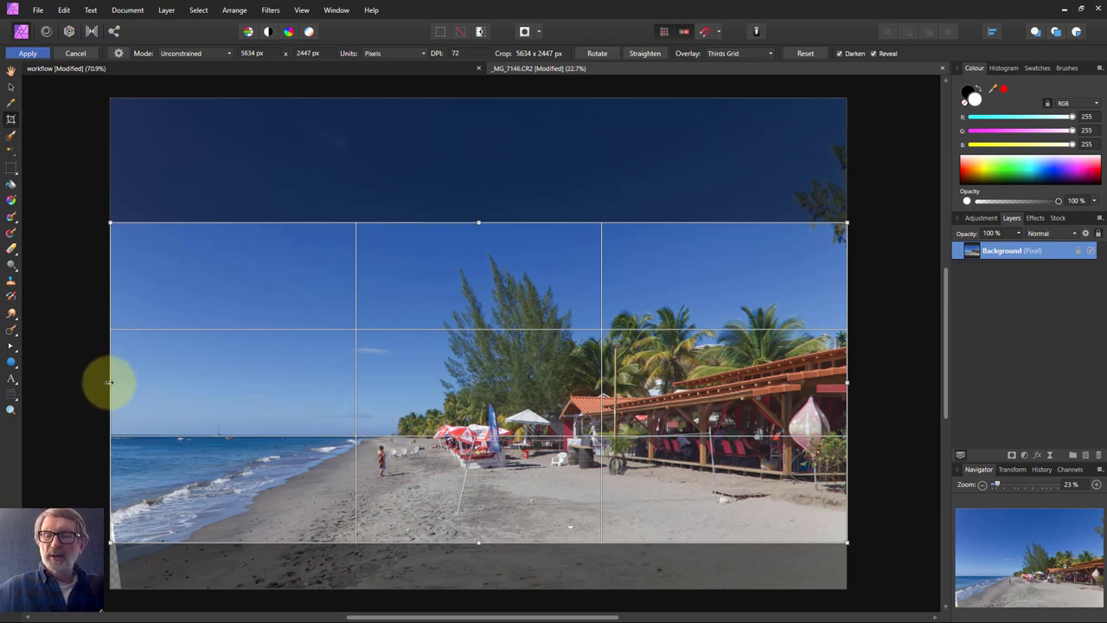
{"action": "left_click_drag", "start_coordinate": [109, 381], "coordinate": [179, 384]}
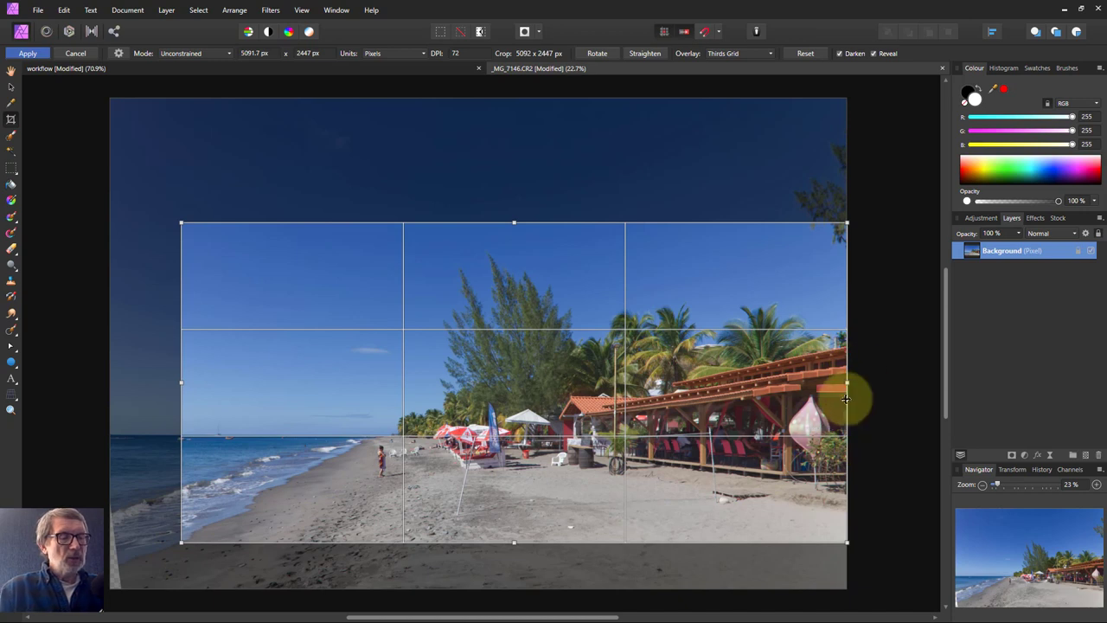
{"action": "left_click_drag", "start_coordinate": [848, 382], "coordinate": [789, 393]}
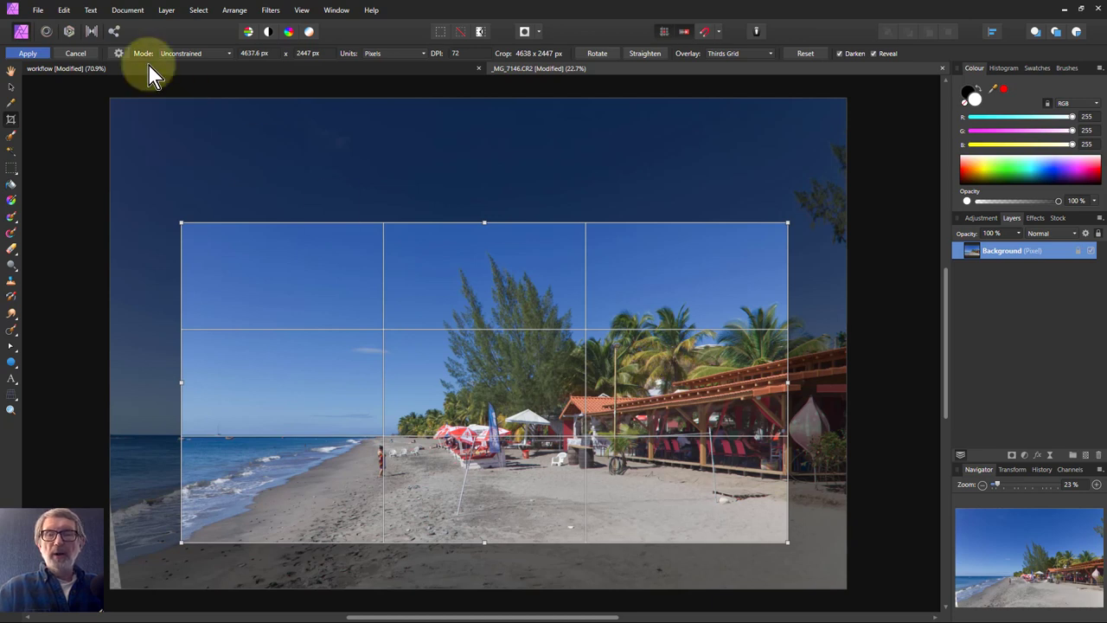
{"action": "left_click", "coordinate": [31, 52]}
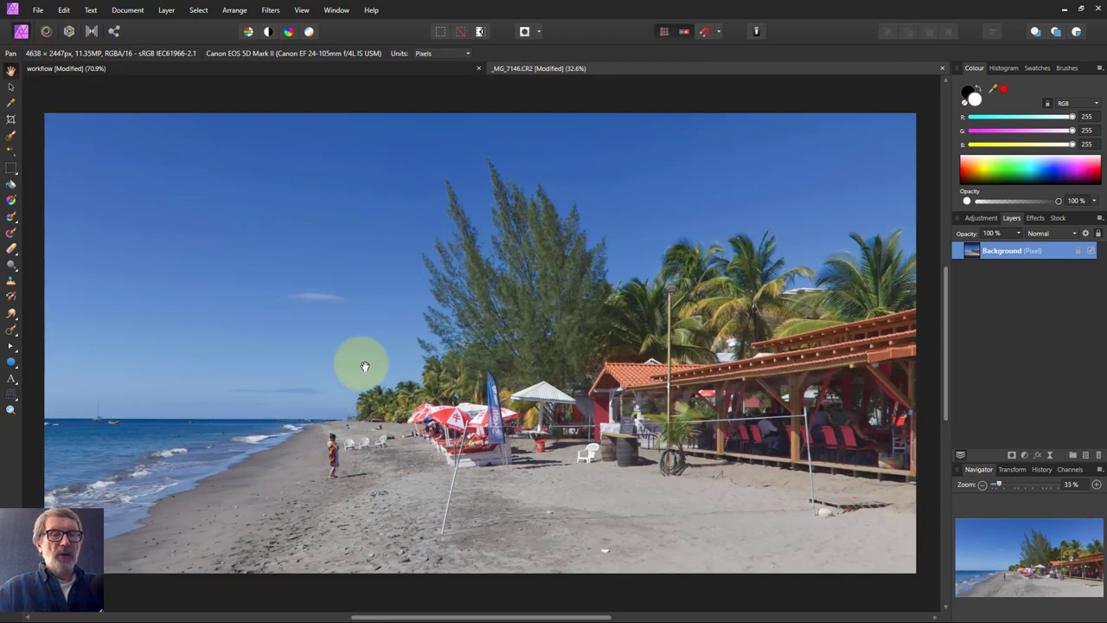
- Switch to the workflow document and make the Tidy group visible
{"action": "left_click", "coordinate": [451, 70]}
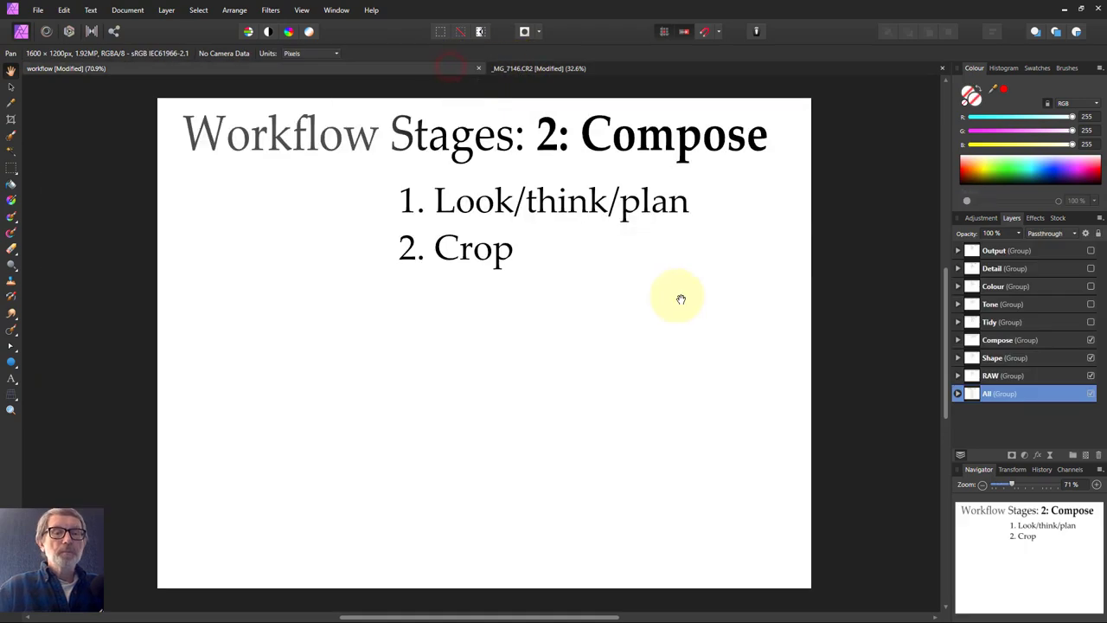
{"action": "left_click", "coordinate": [1091, 322]}
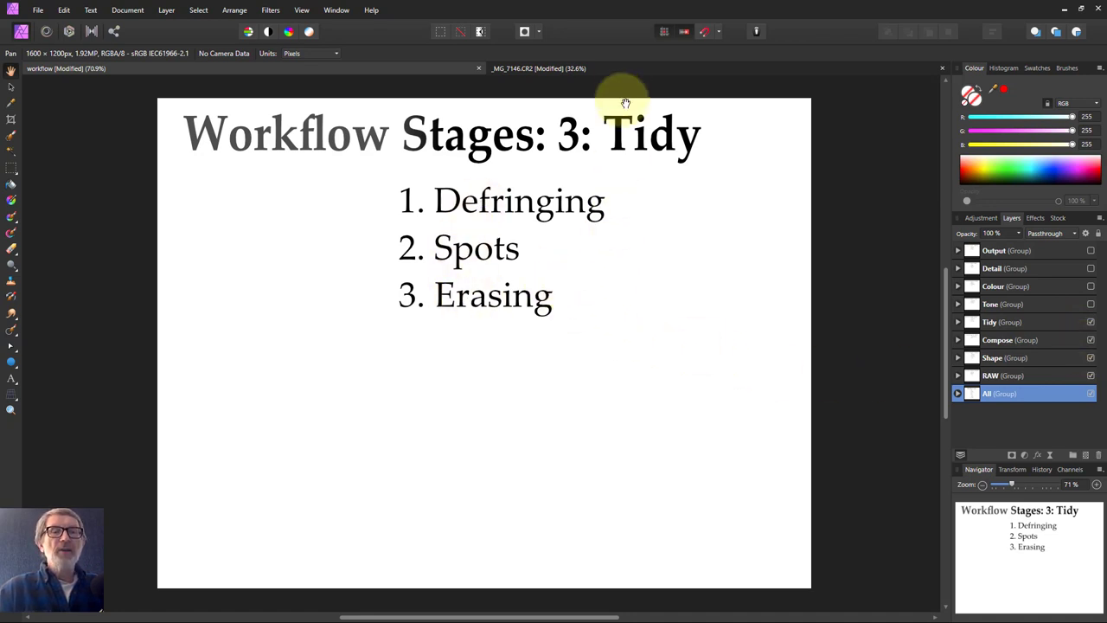
- Defringe the cyan edges in the beach photo with 28 % tolerance, 12 px radius and 60 % edge brightness threshold
{"action": "left_click", "coordinate": [621, 70]}
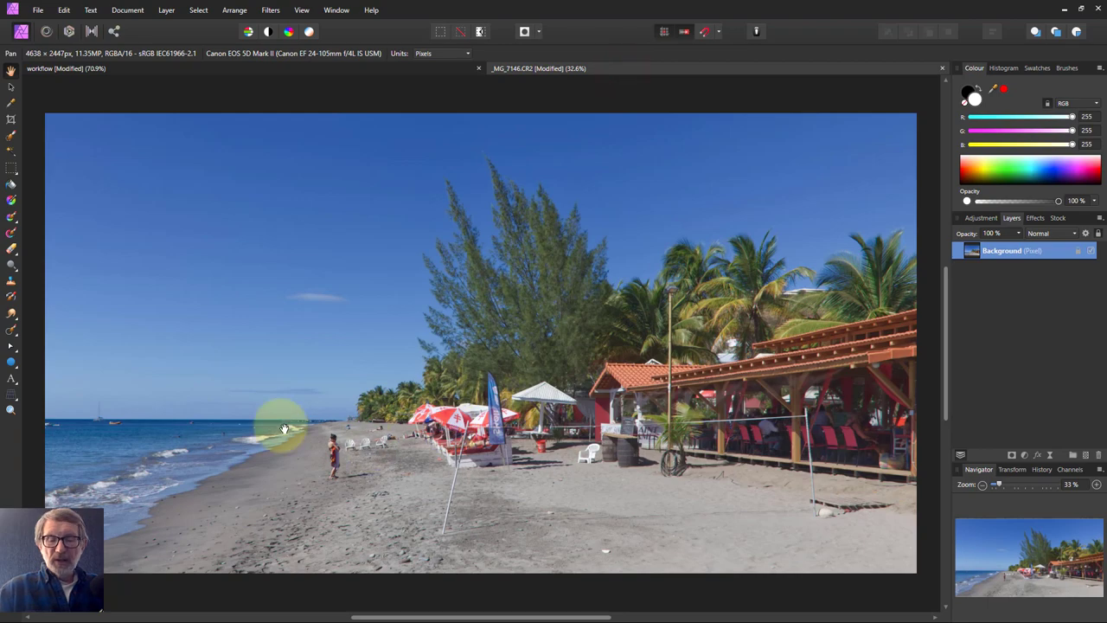
{"action": "scroll", "coordinate": [331, 448], "scroll_direction": "up", "scroll_amount": 10}
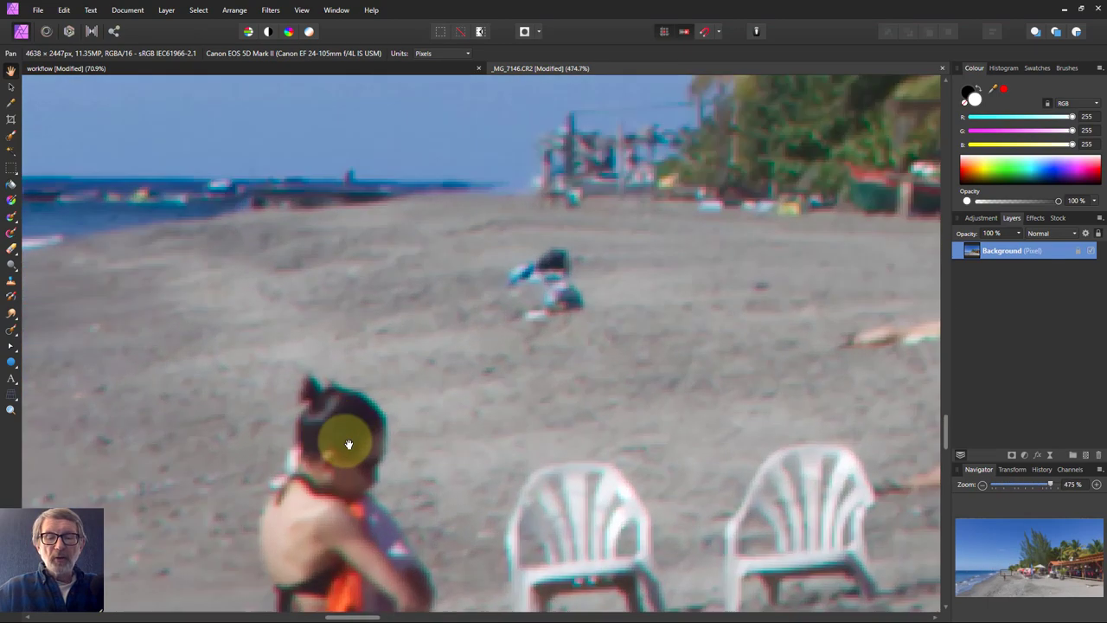
{"action": "scroll", "coordinate": [334, 408], "scroll_direction": "up", "scroll_amount": 2}
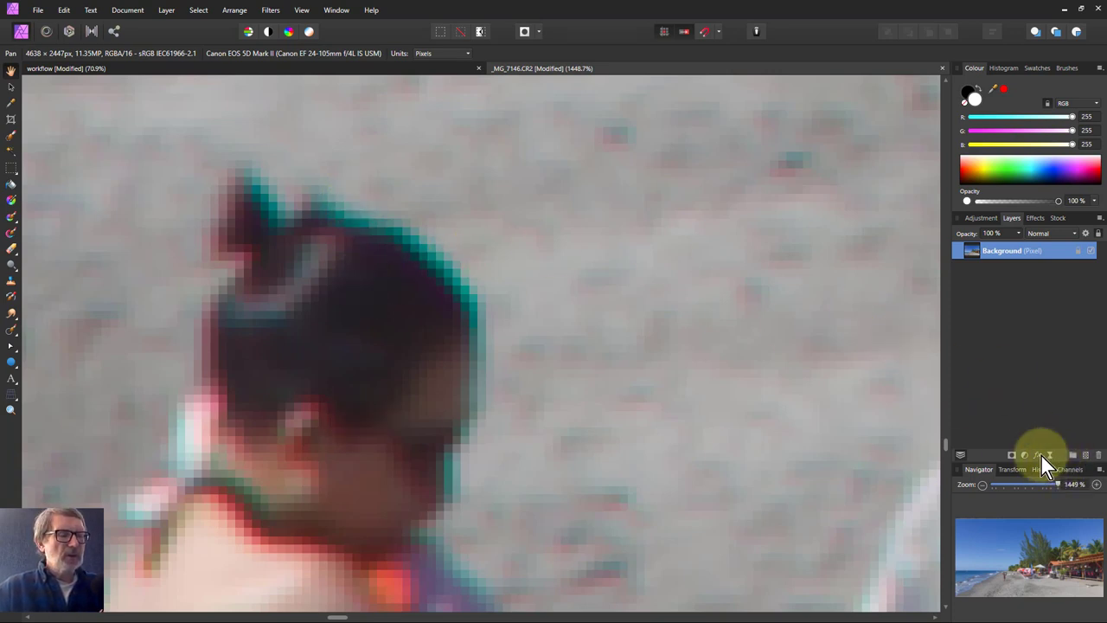
{"action": "left_click", "coordinate": [270, 11]}
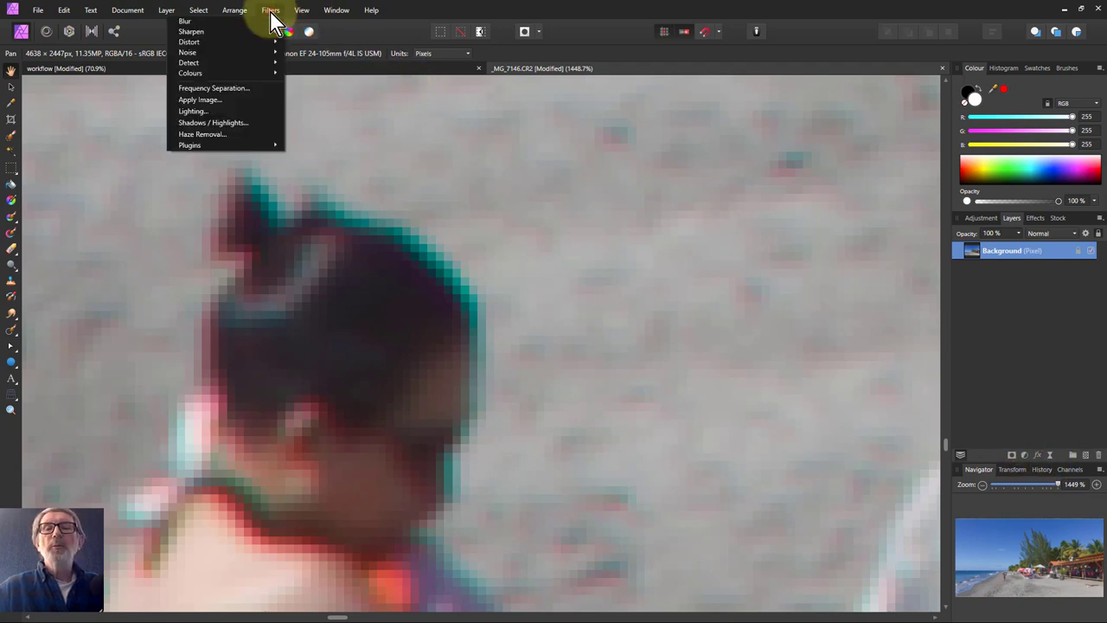
{"action": "mouse_move", "coordinate": [217, 73]}
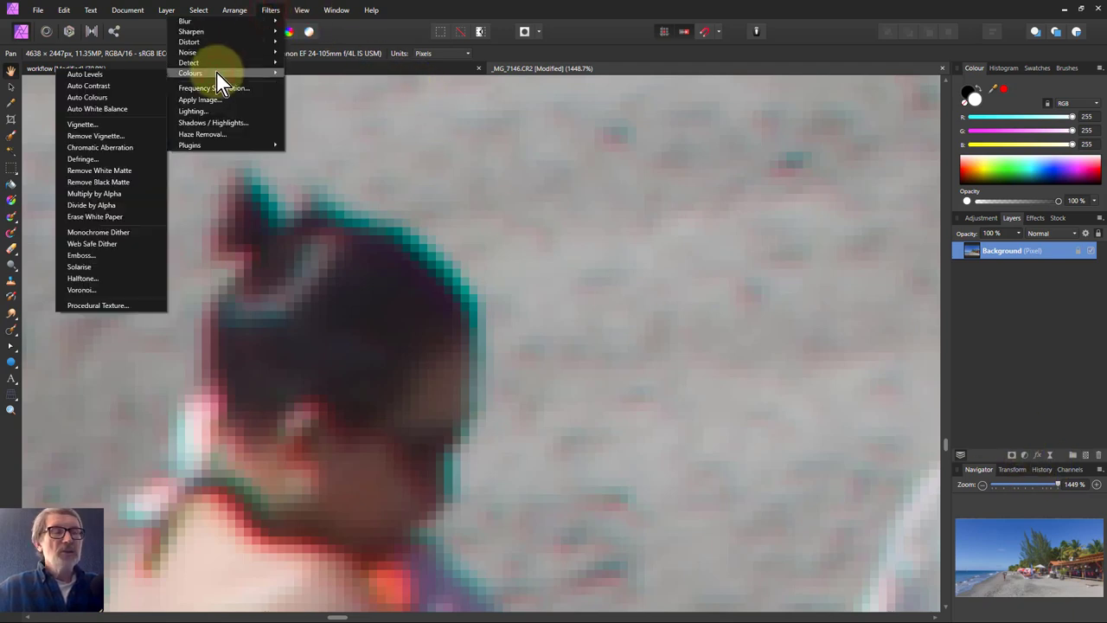
{"action": "left_click", "coordinate": [95, 159]}
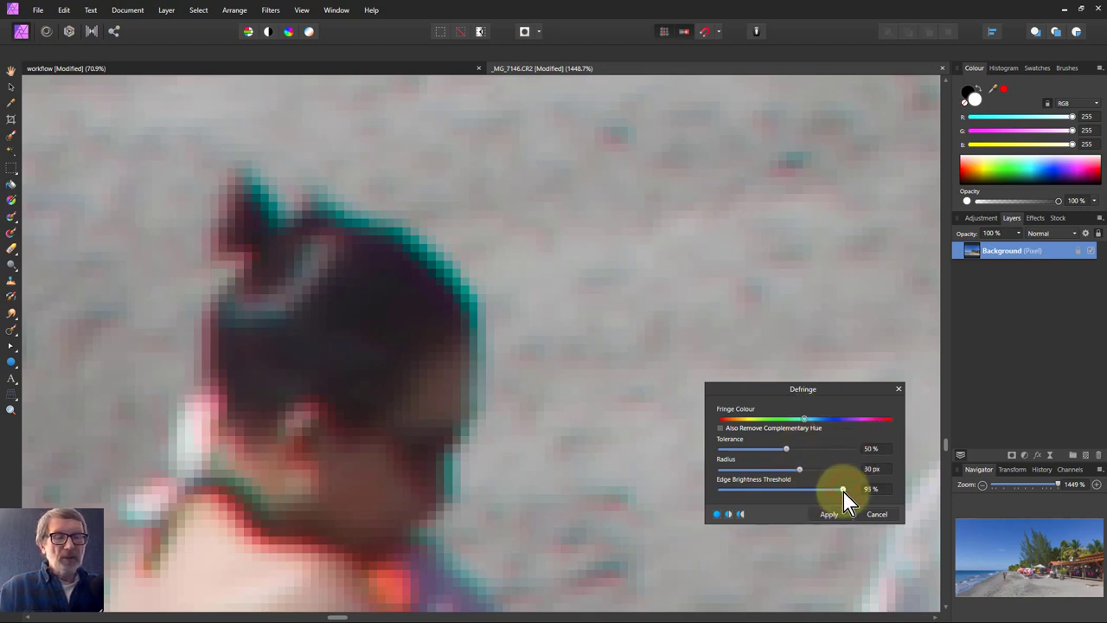
{"action": "left_click_drag", "start_coordinate": [846, 492], "coordinate": [759, 452]}
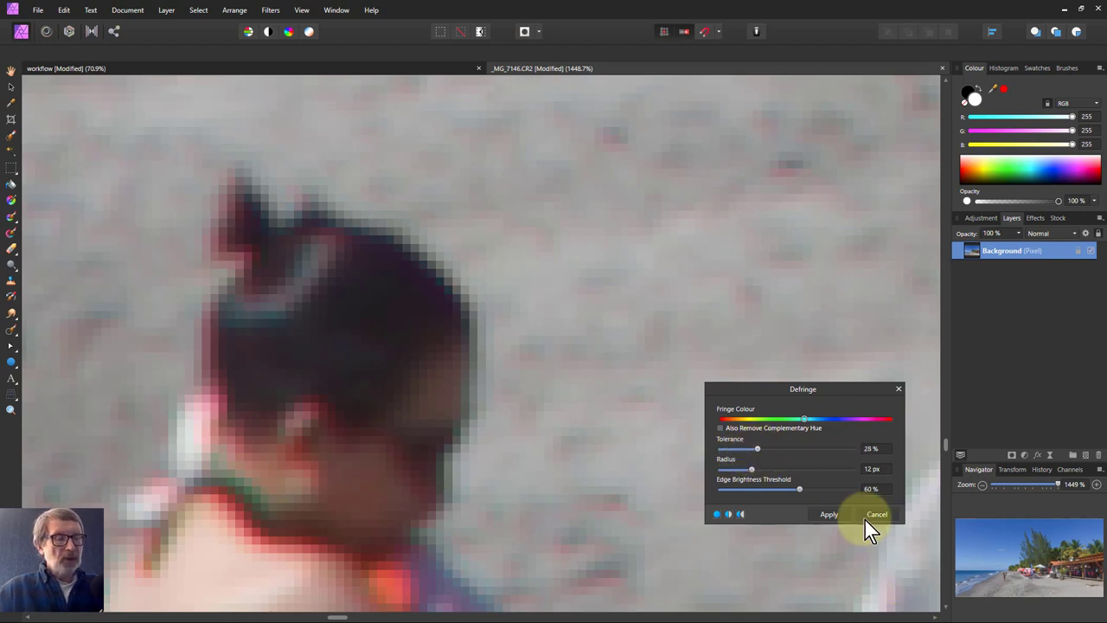
{"action": "left_click", "coordinate": [827, 515]}
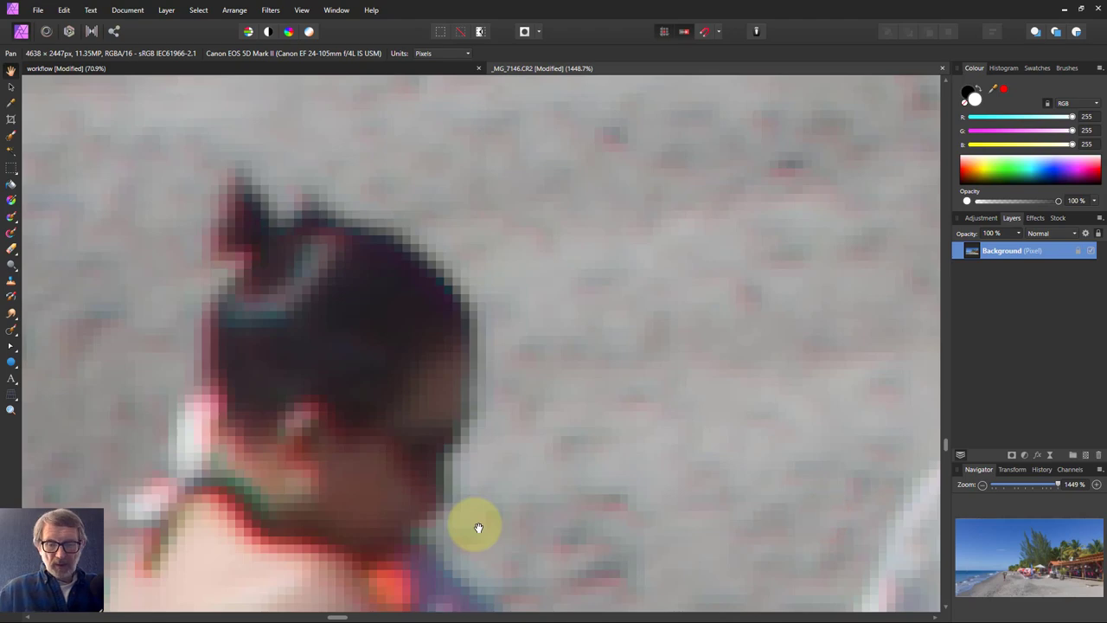
- Defringe the pinkish-red edges around the white post with 54 % tolerance, 9.3 px radius and 72 % edge brightness threshold
{"action": "scroll", "coordinate": [632, 386], "scroll_direction": "down", "scroll_amount": 7}
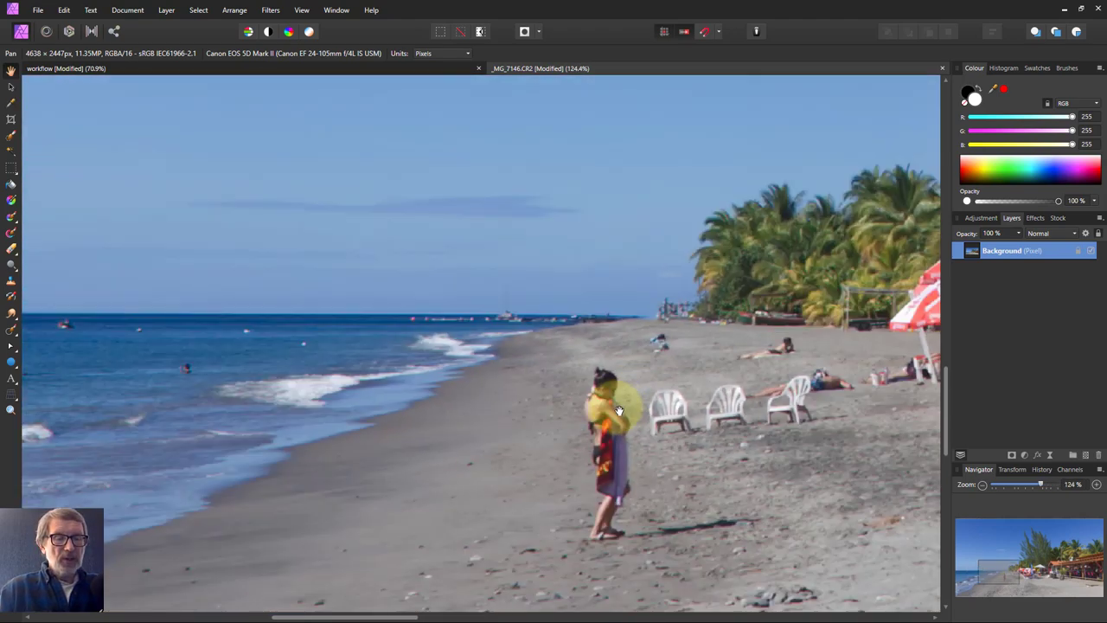
{"action": "scroll", "coordinate": [618, 410], "scroll_direction": "down", "scroll_amount": 3}
{"action": "left_click_drag", "start_coordinate": [396, 618], "coordinate": [543, 616]}
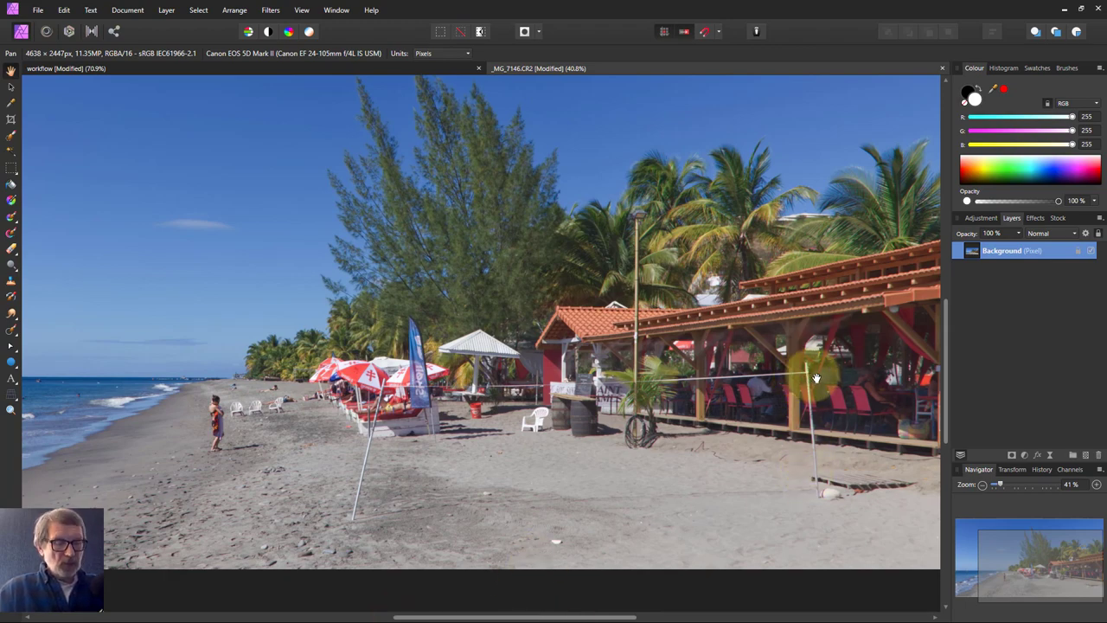
{"action": "scroll", "coordinate": [816, 378], "scroll_direction": "up", "scroll_amount": 14}
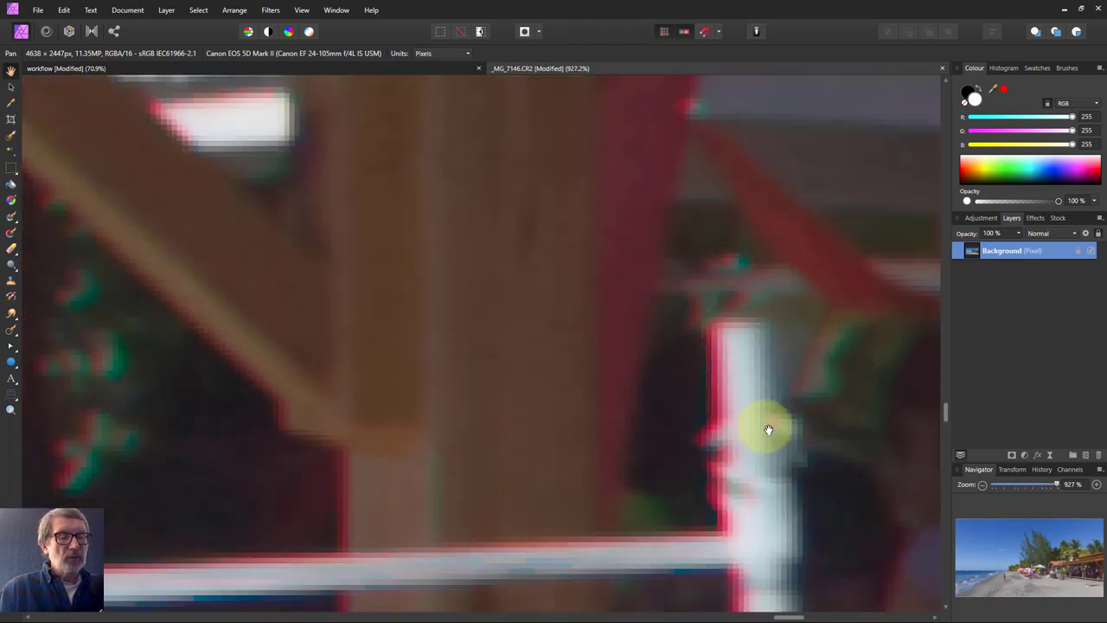
{"action": "scroll", "coordinate": [768, 430], "scroll_direction": "up", "scroll_amount": 1}
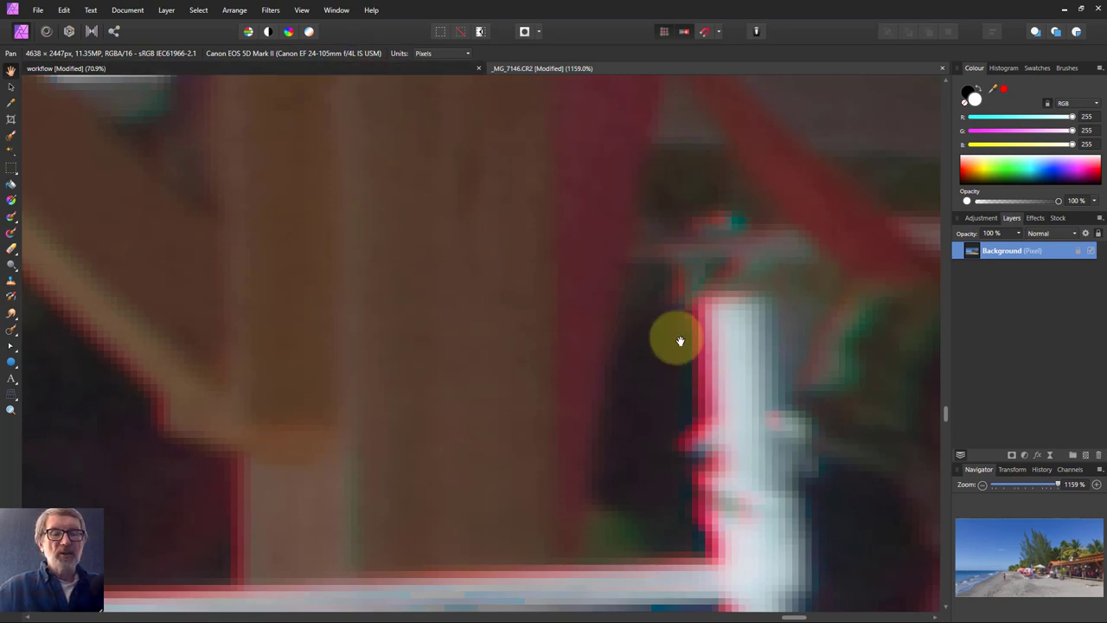
{"action": "left_click", "coordinate": [270, 10]}
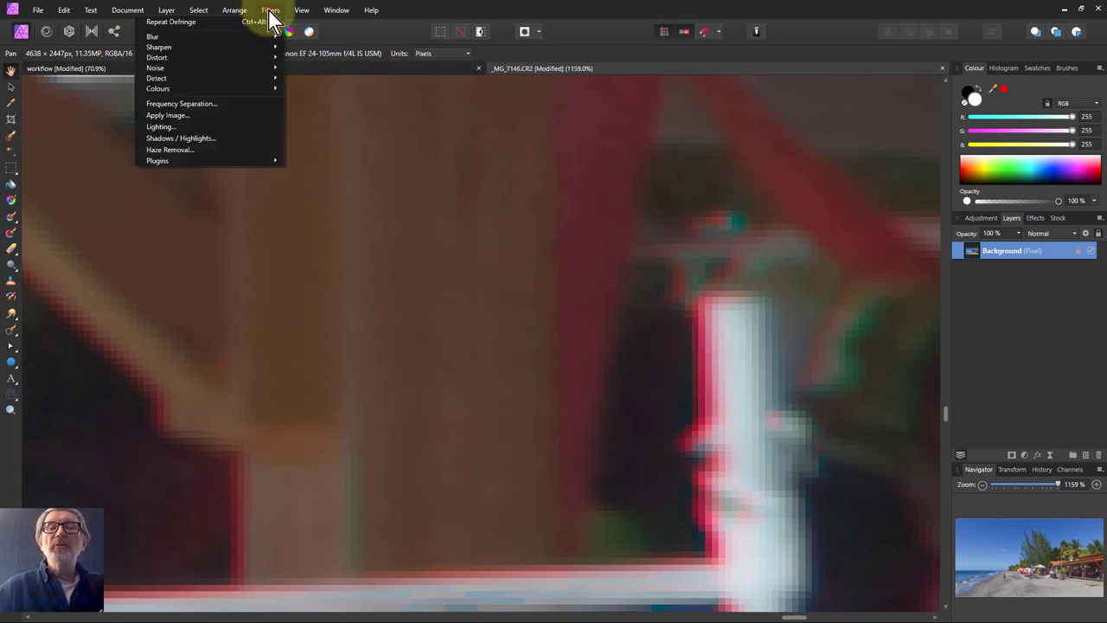
{"action": "mouse_move", "coordinate": [183, 91]}
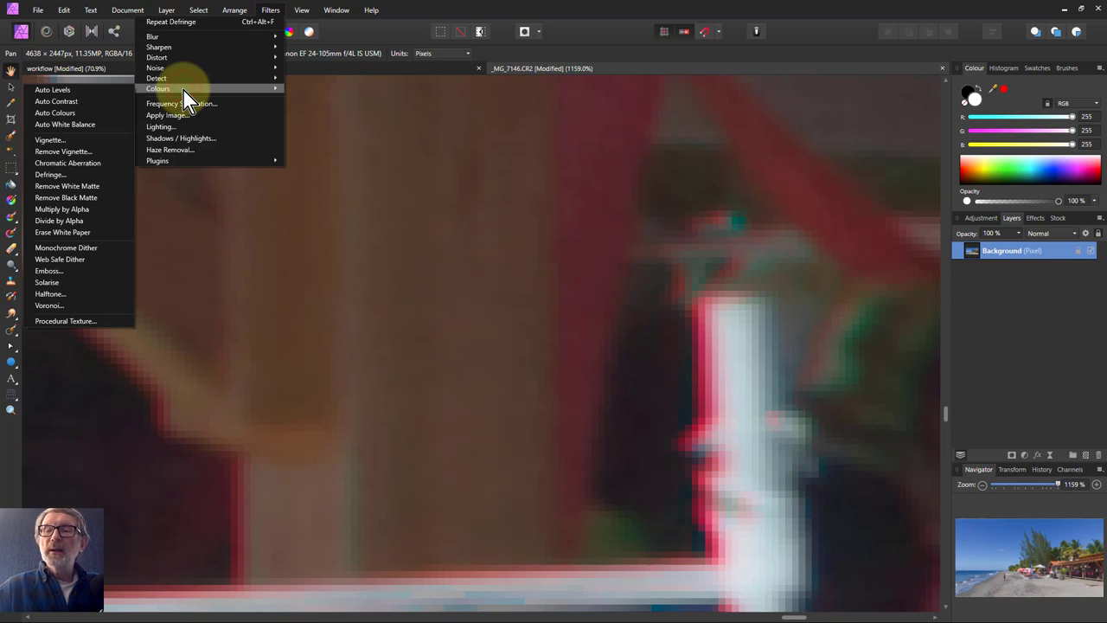
{"action": "left_click", "coordinate": [49, 174]}
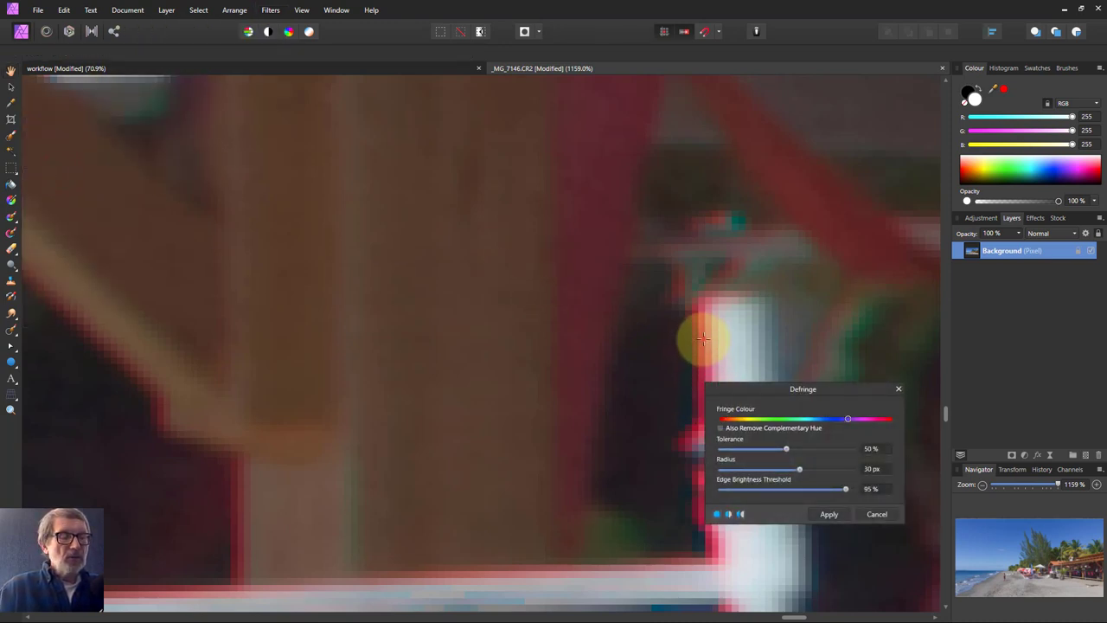
{"action": "left_click_drag", "start_coordinate": [847, 419], "coordinate": [880, 419]}
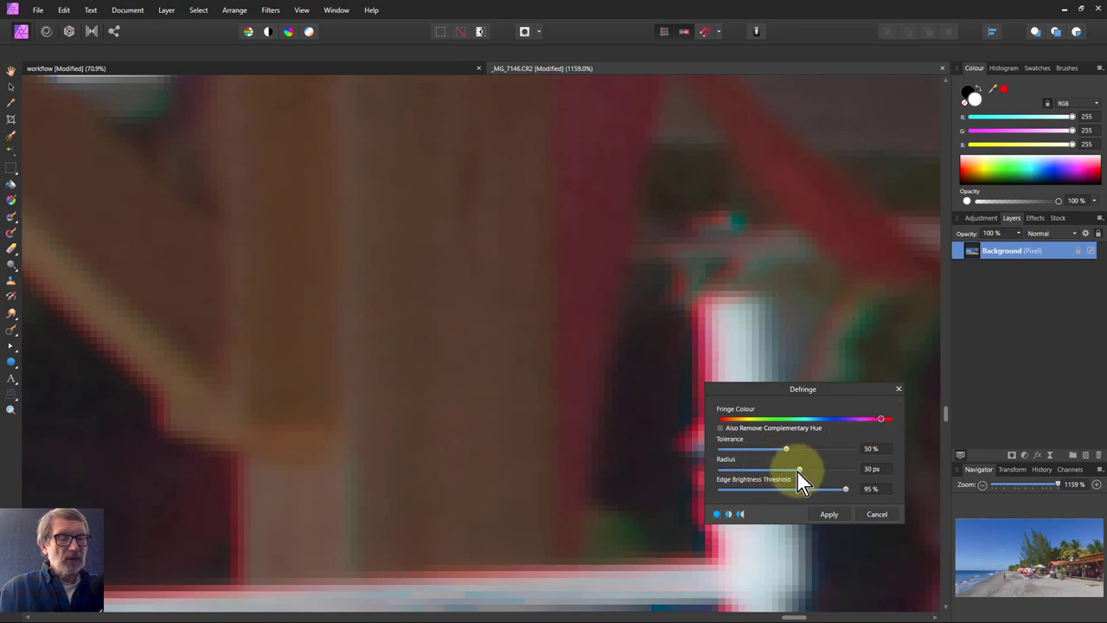
{"action": "left_click_drag", "start_coordinate": [845, 491], "coordinate": [816, 493]}
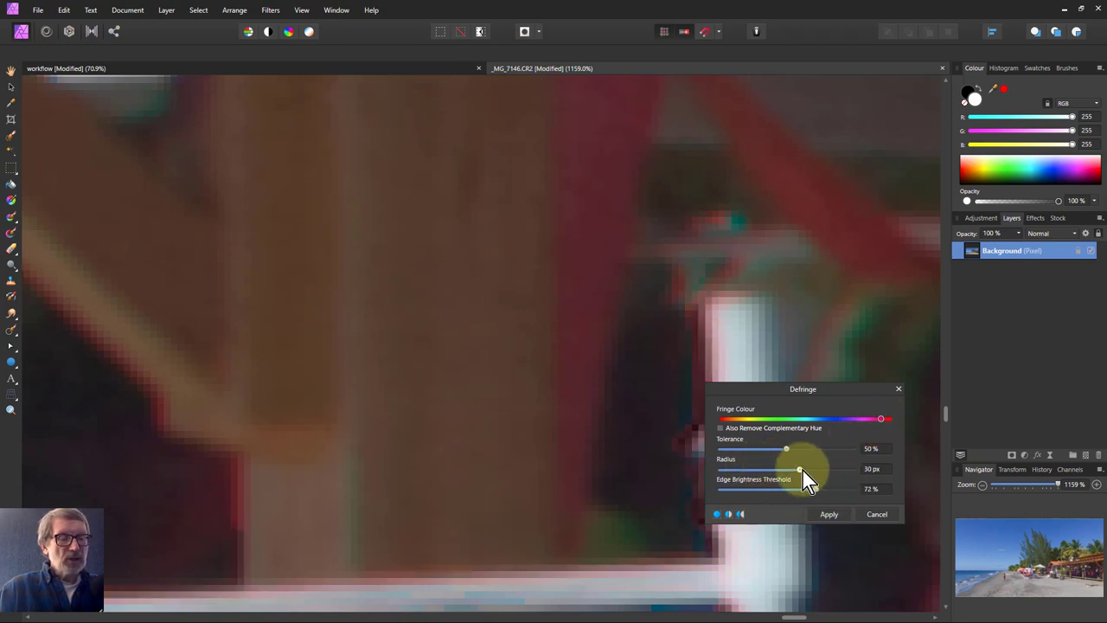
{"action": "mouse_move", "coordinate": [801, 471]}
{"action": "left_mouse_down"}
{"action": "mouse_move", "coordinate": [729, 476]}
{"action": "mouse_move", "coordinate": [745, 475]}
{"action": "mouse_move", "coordinate": [709, 455]}
{"action": "mouse_move", "coordinate": [793, 452]}
{"action": "left_mouse_up"}
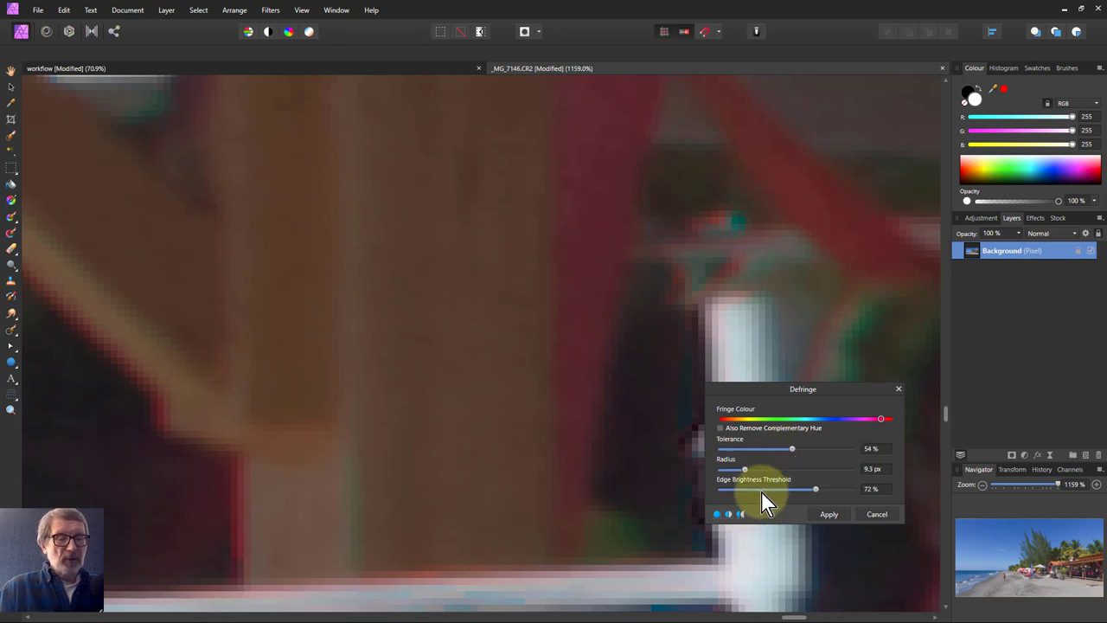
{"action": "left_click", "coordinate": [828, 515]}
{"action": "key", "text": "ctrl+0"}
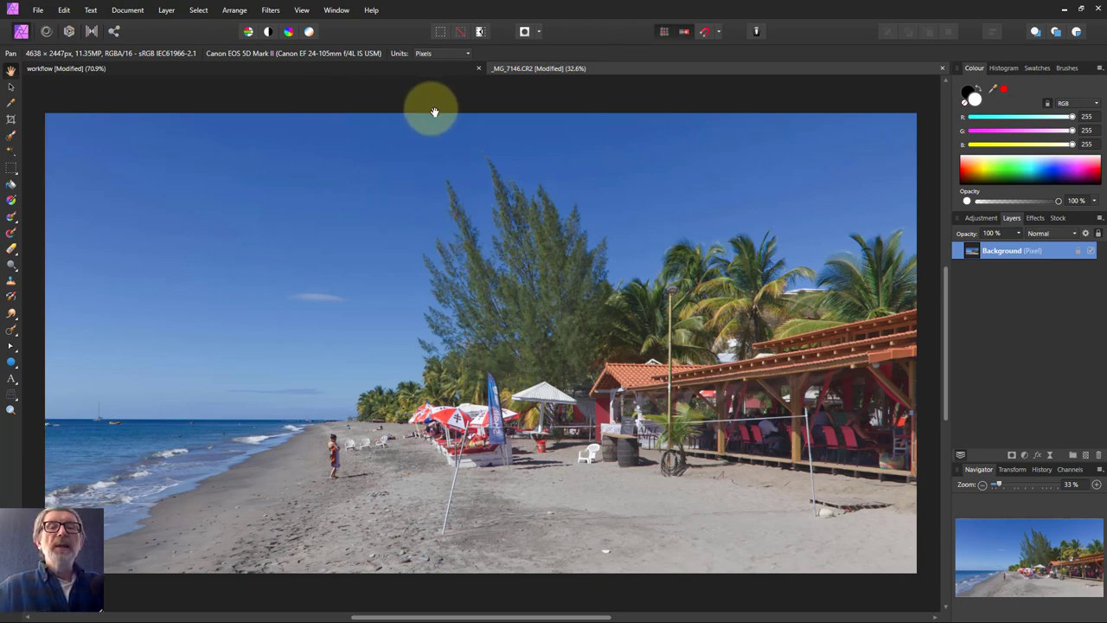
- Revisit the Tidy slide, and give the beach photo a live Unsharp Mask filter with radius 100 px and factor 4
{"action": "left_click", "coordinate": [471, 69]}
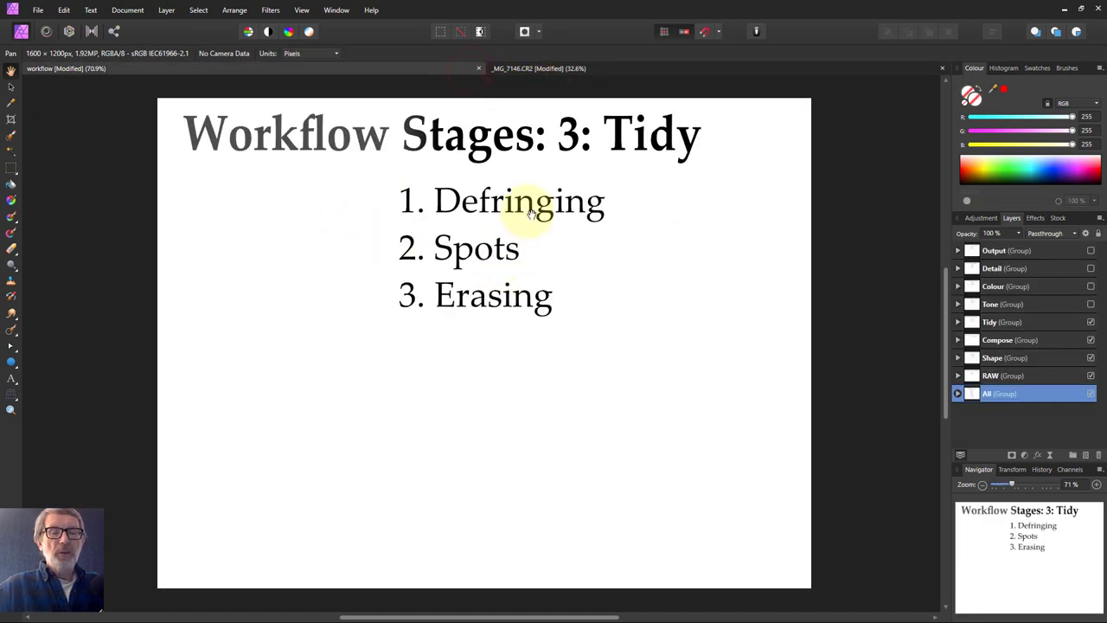
{"action": "left_click", "coordinate": [589, 69]}
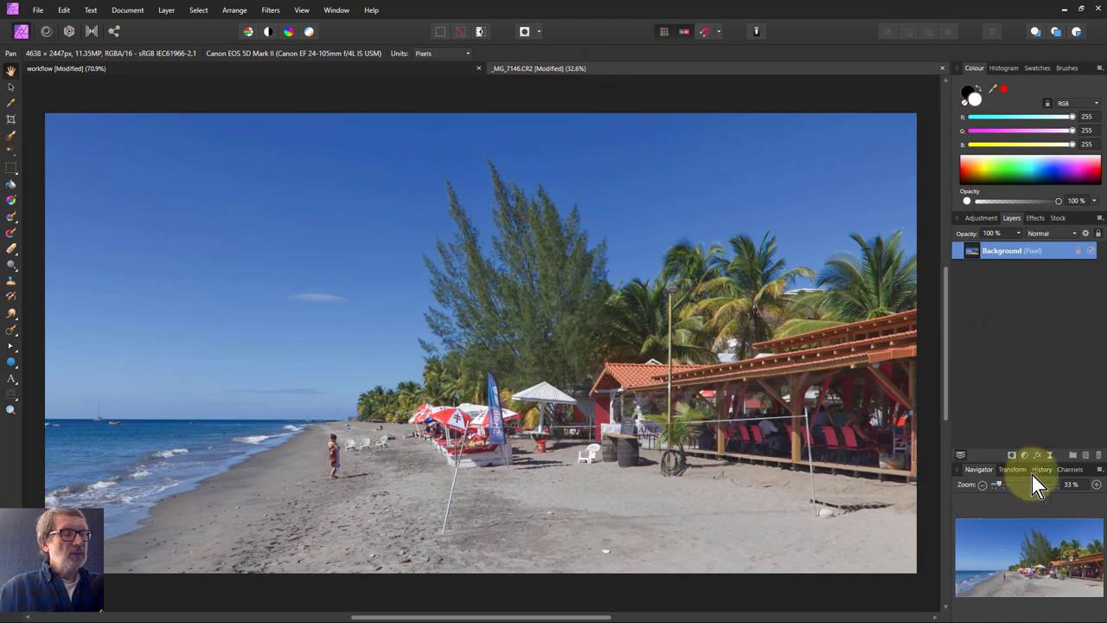
{"action": "left_click", "coordinate": [1053, 454]}
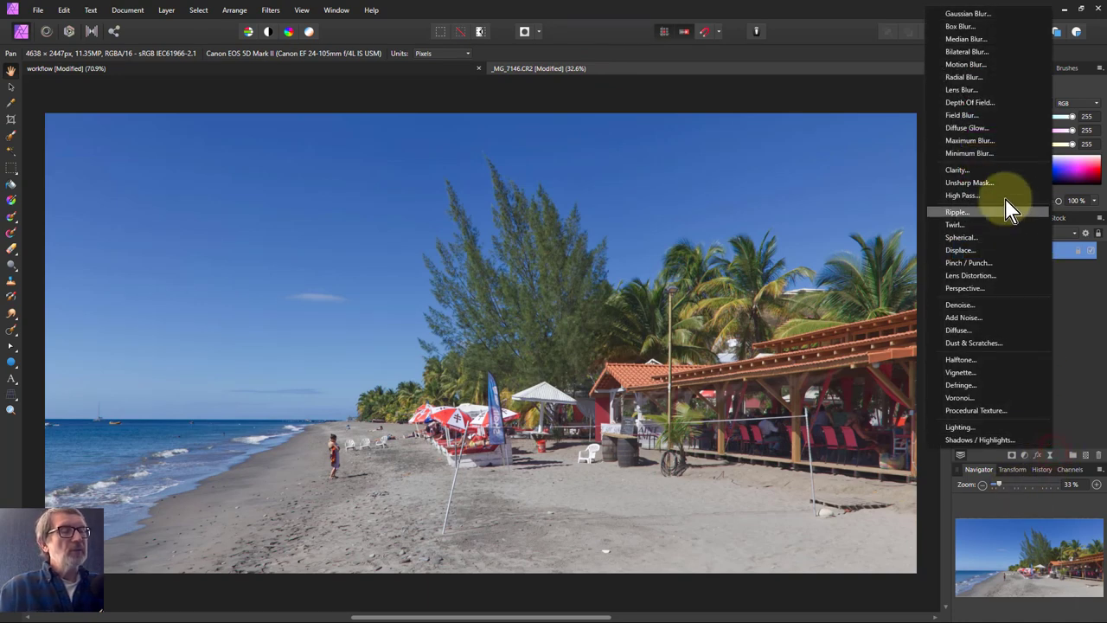
{"action": "left_click", "coordinate": [979, 183]}
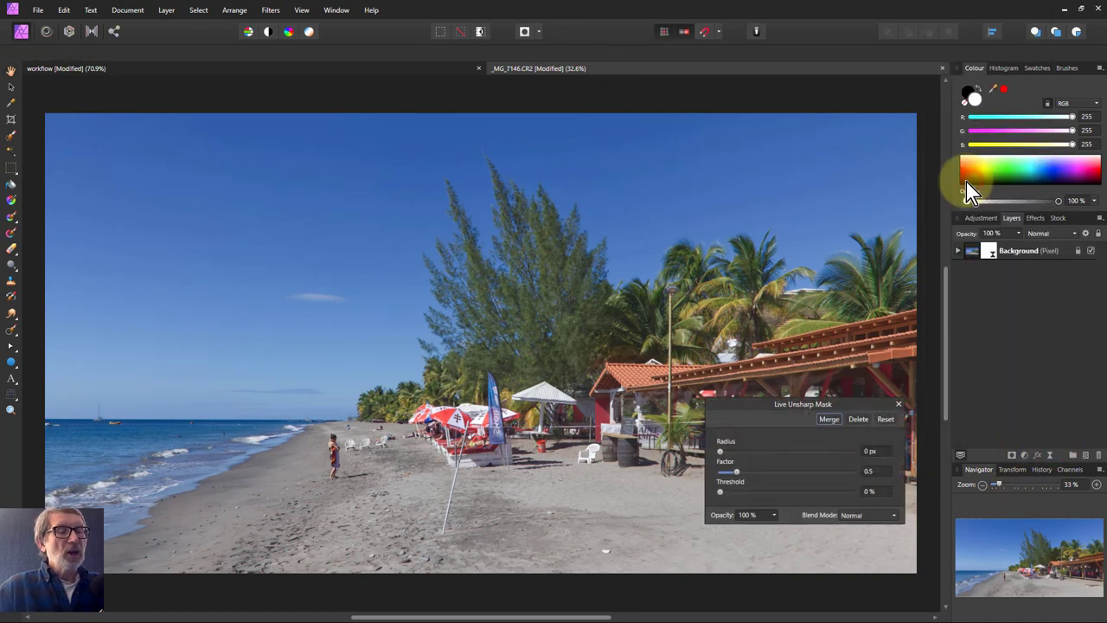
{"action": "left_click", "coordinate": [724, 456]}
{"action": "left_click_drag", "start_coordinate": [800, 451], "coordinate": [860, 452]}
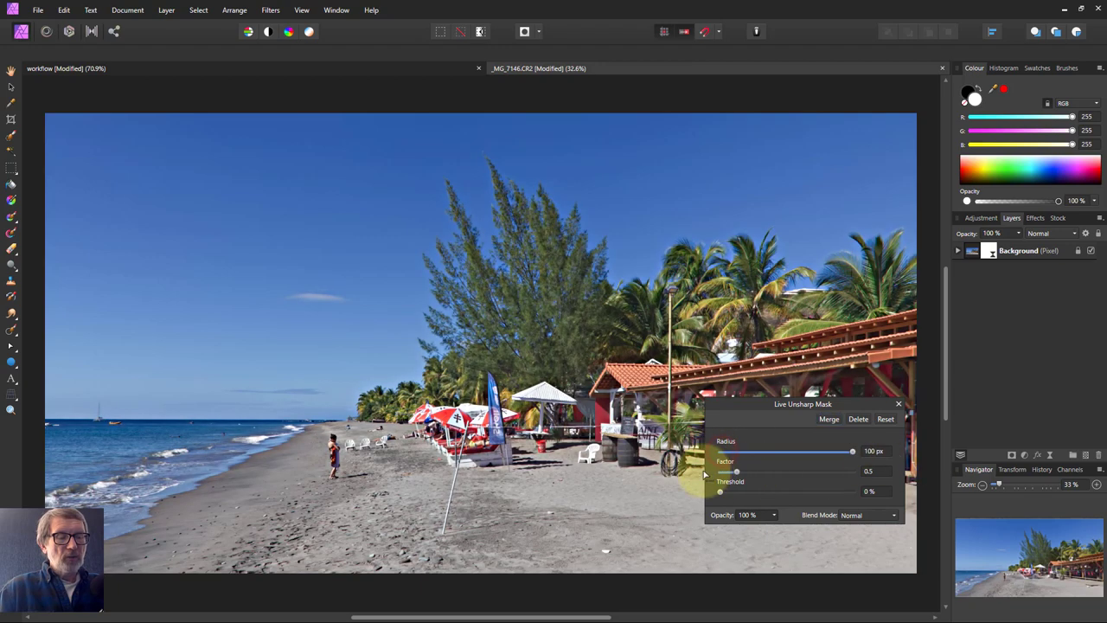
{"action": "left_click_drag", "start_coordinate": [739, 472], "coordinate": [988, 477]}
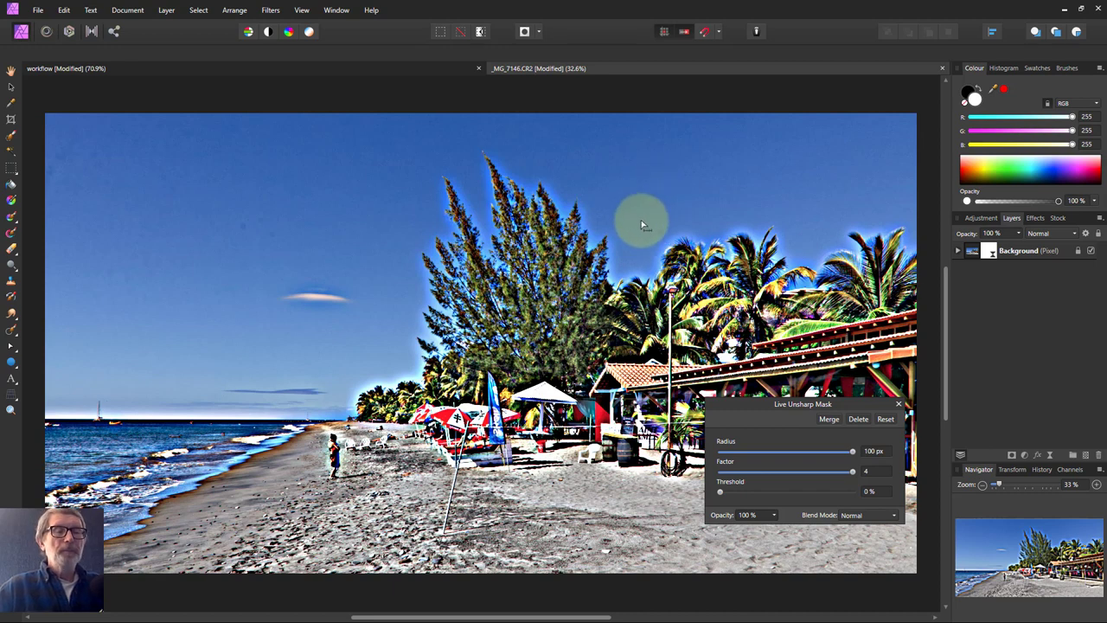
- Retouch the dark spots in the sky on the Background layer with the Inpainting Brush at a width of 109.8 px
{"action": "left_click", "coordinate": [977, 253]}
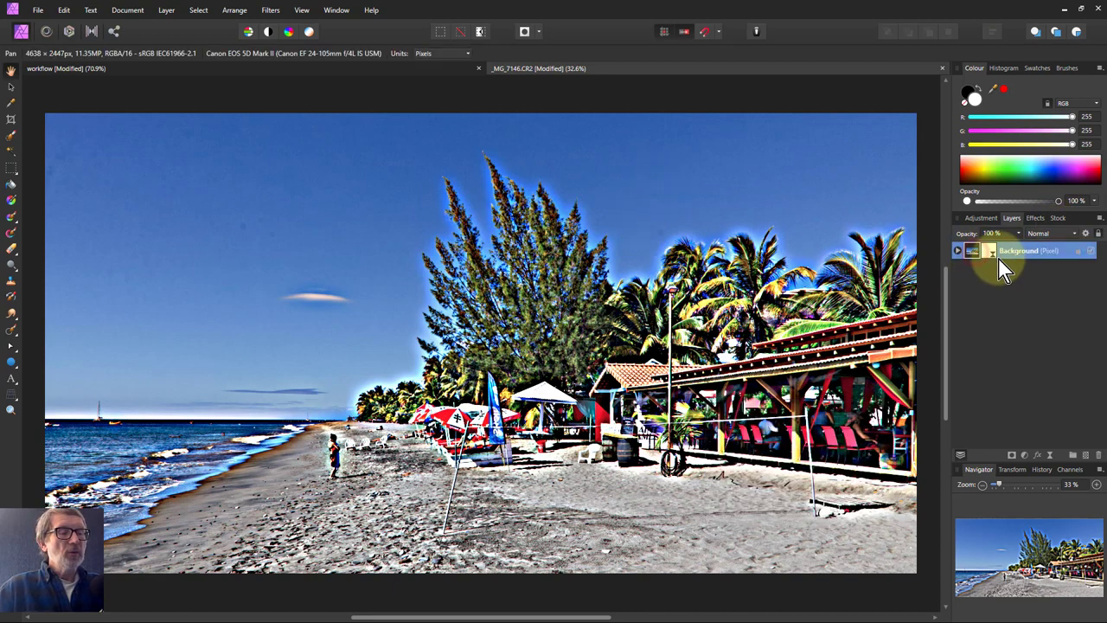
{"action": "left_click", "coordinate": [12, 333]}
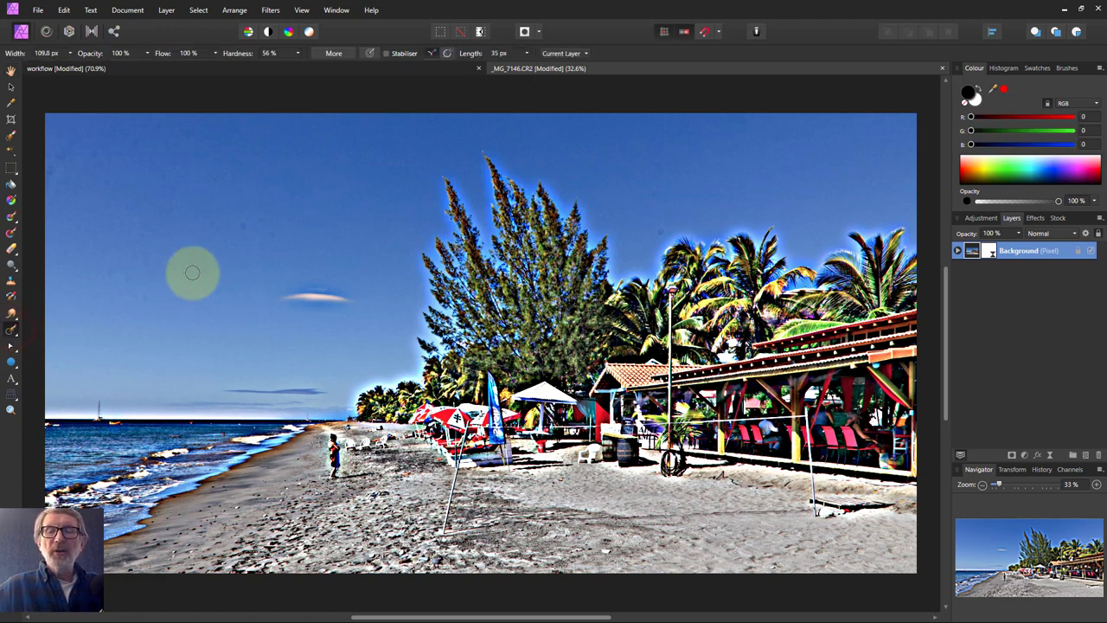
{"action": "left_click_drag", "start_coordinate": [243, 227], "coordinate": [271, 234]}
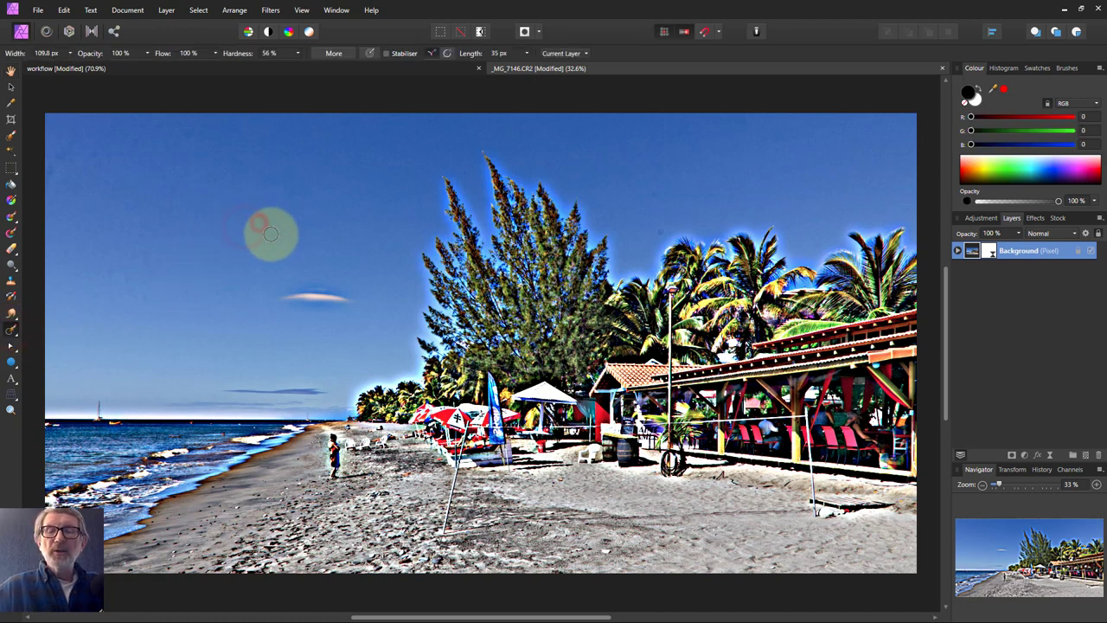
{"action": "left_click", "coordinate": [657, 230]}
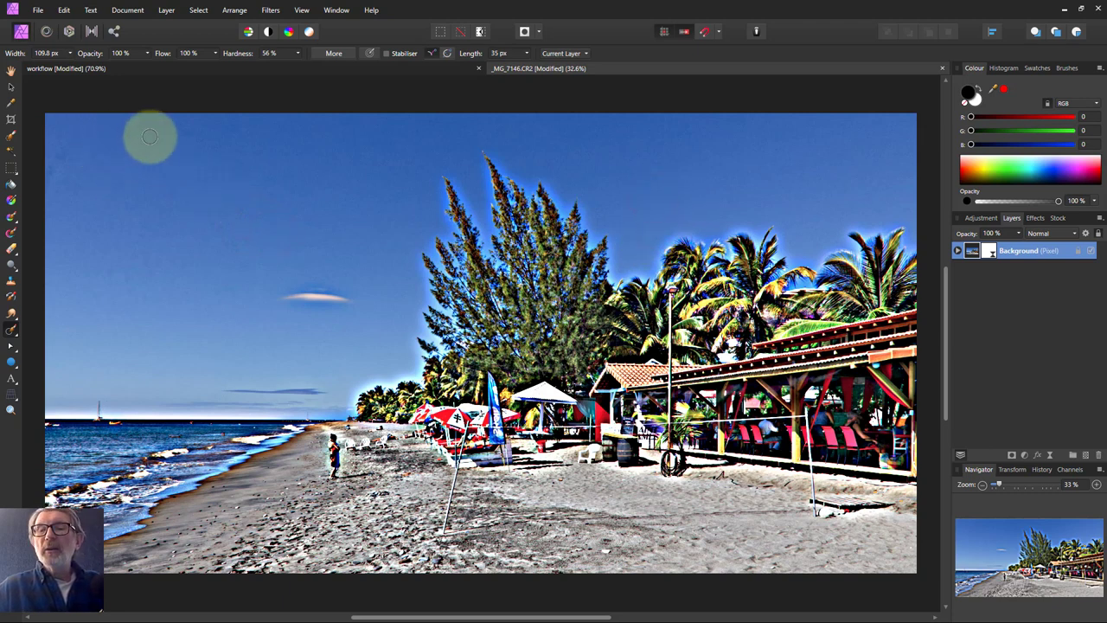
{"action": "mouse_move", "coordinate": [64, 143]}
{"action": "left_mouse_down"}
{"action": "mouse_move", "coordinate": [60, 194]}
{"action": "mouse_move", "coordinate": [110, 176]}
{"action": "mouse_move", "coordinate": [109, 163]}
{"action": "mouse_move", "coordinate": [83, 179]}
{"action": "mouse_move", "coordinate": [77, 146]}
{"action": "mouse_move", "coordinate": [111, 132]}
{"action": "mouse_move", "coordinate": [105, 144]}
{"action": "mouse_move", "coordinate": [117, 154]}
{"action": "mouse_move", "coordinate": [88, 161]}
{"action": "mouse_move", "coordinate": [154, 173]}
{"action": "mouse_move", "coordinate": [62, 201]}
{"action": "mouse_move", "coordinate": [65, 182]}
{"action": "mouse_move", "coordinate": [71, 200]}
{"action": "mouse_move", "coordinate": [118, 192]}
{"action": "mouse_move", "coordinate": [156, 154]}
{"action": "left_mouse_up"}
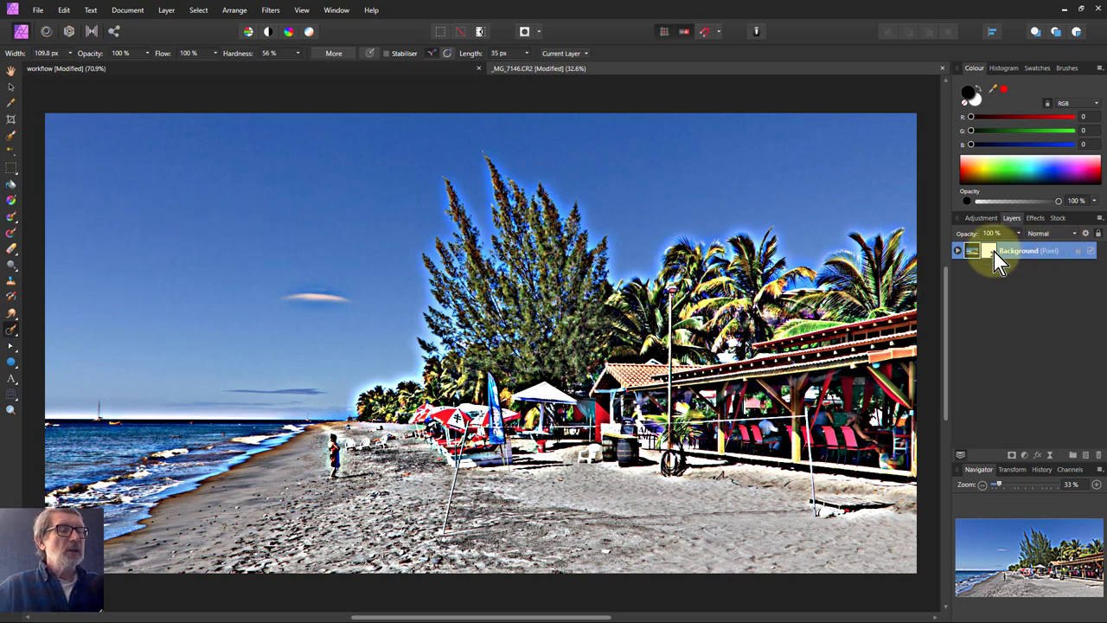
- Delete the live Unsharp Mask filter nested in the Background layer
{"action": "left_click", "coordinate": [957, 250]}
{"action": "left_click", "coordinate": [996, 275]}
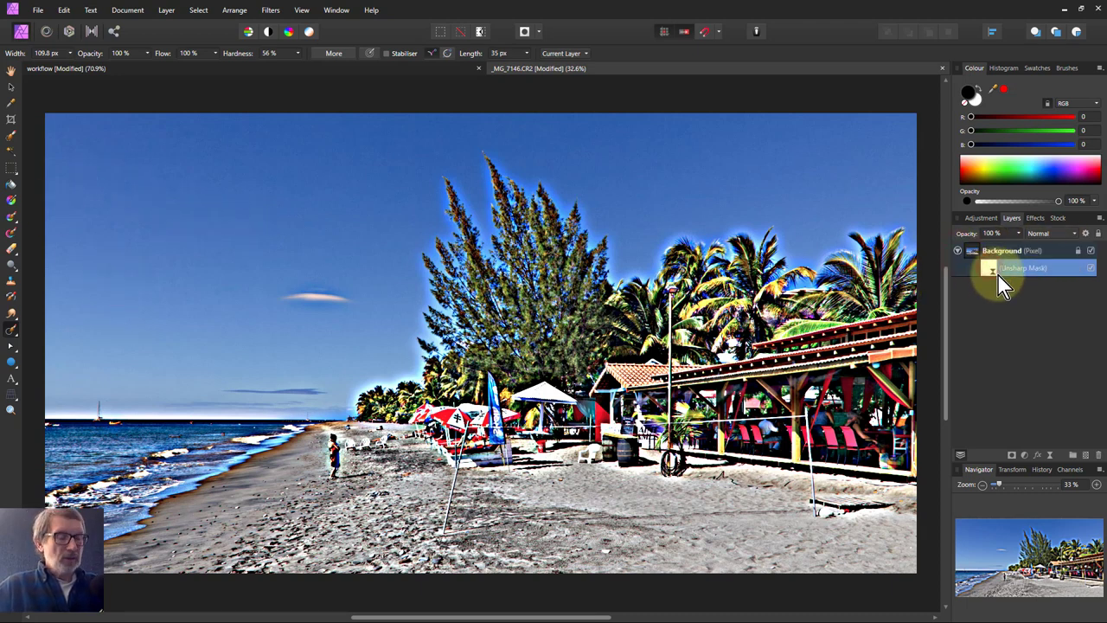
{"action": "key", "text": "Delete"}
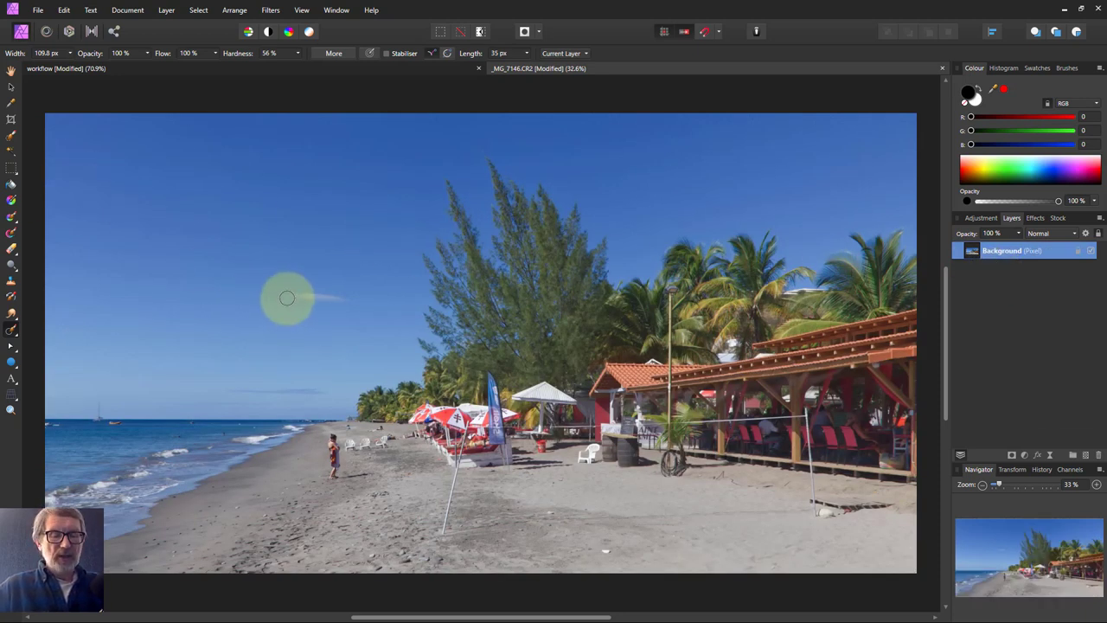
- Inpaint over the small white object on the sand near the photo's lower edge
{"action": "left_click", "coordinate": [607, 551]}
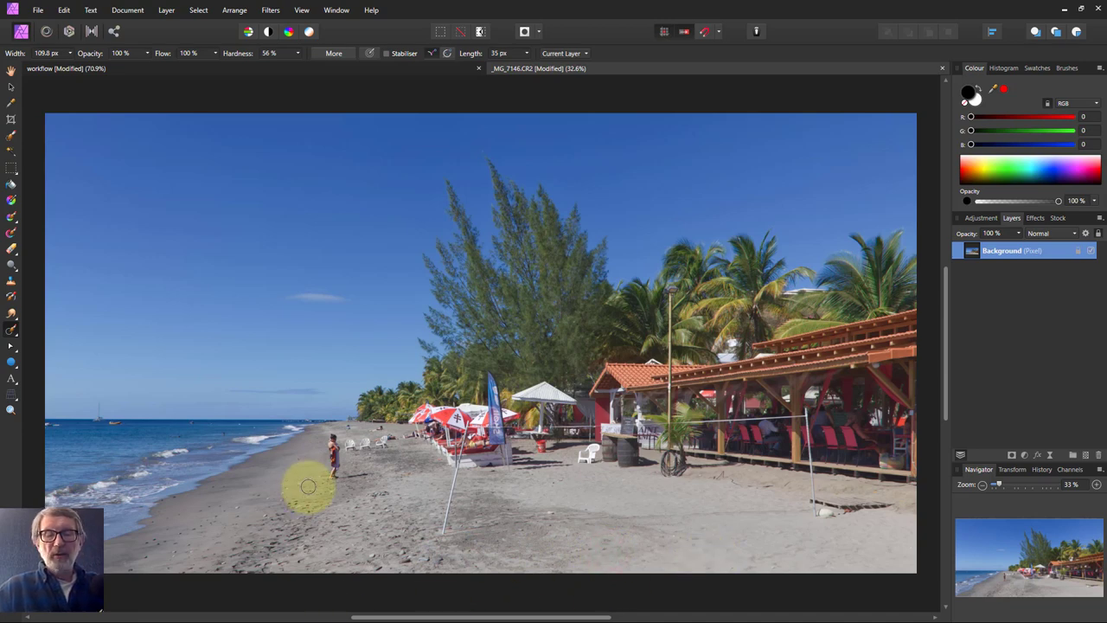
- Switch to the workflow document and make its Tone group visible to show stage 4
{"action": "left_click", "coordinate": [50, 426]}
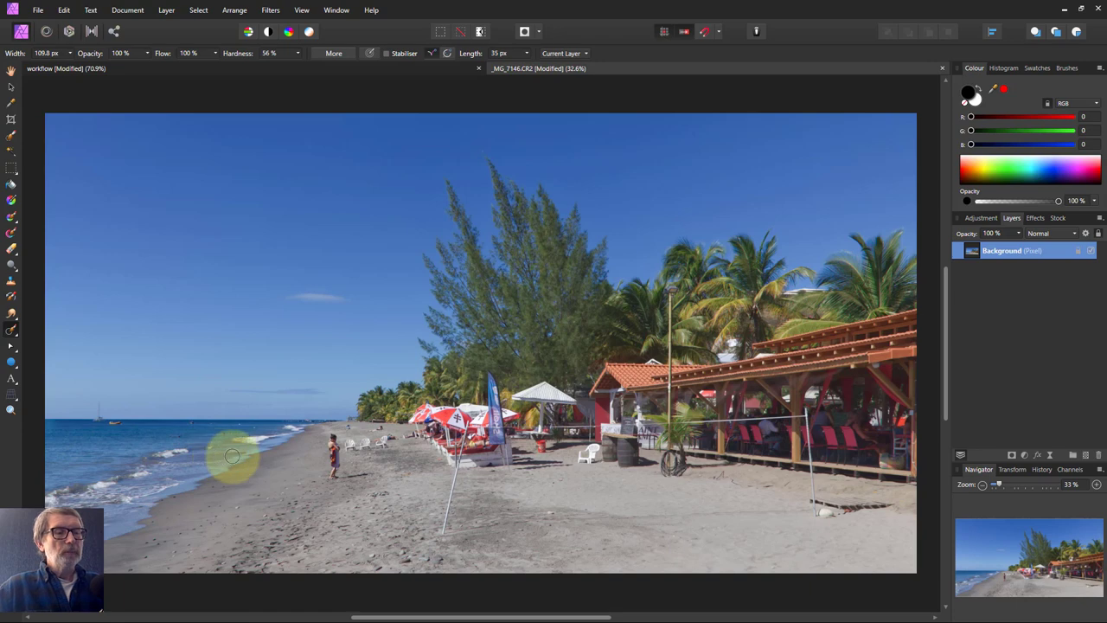
{"action": "left_click", "coordinate": [434, 73]}
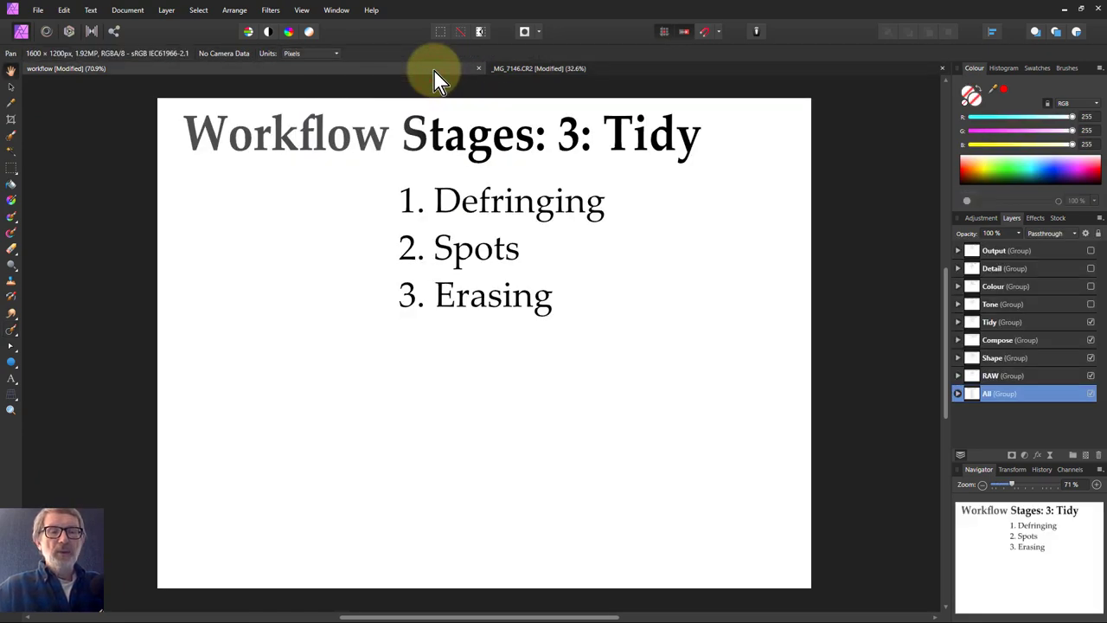
{"action": "left_click", "coordinate": [513, 68]}
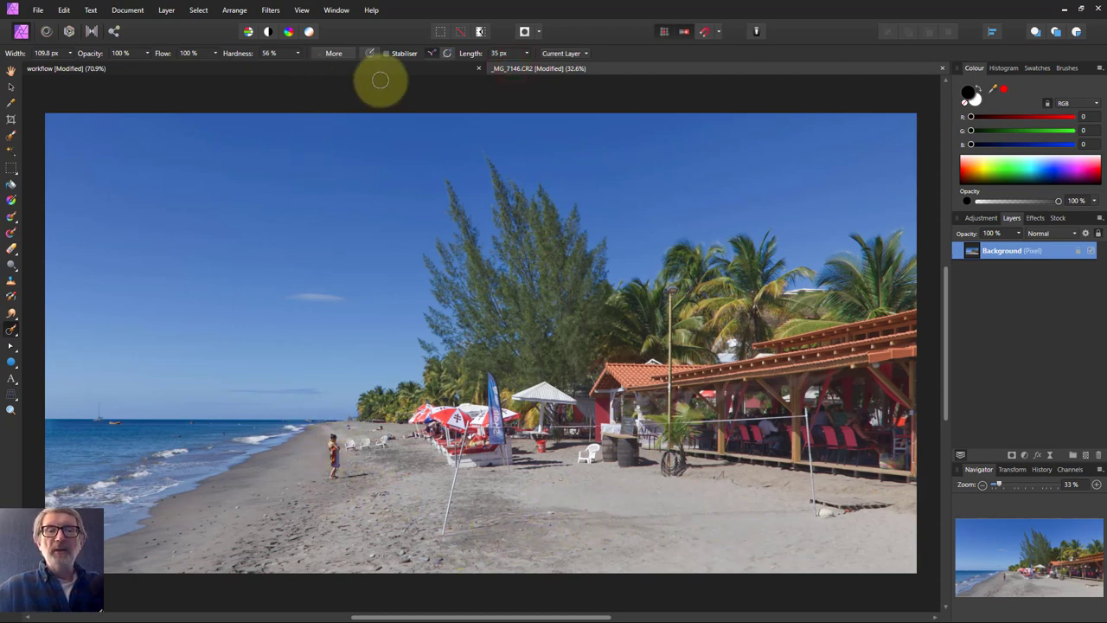
{"action": "left_click", "coordinate": [443, 67]}
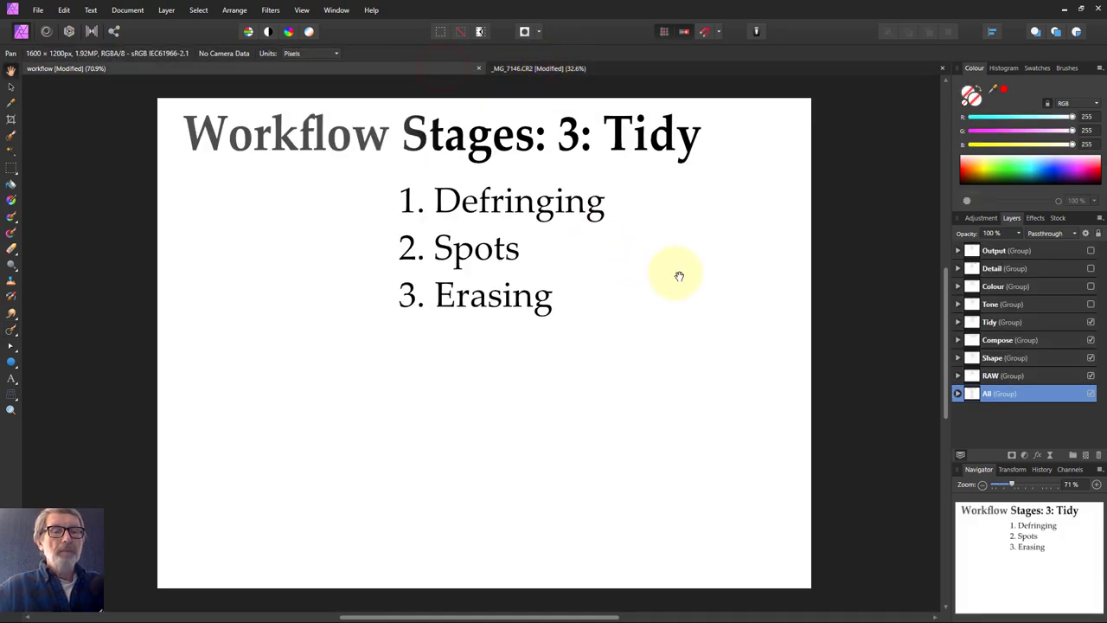
{"action": "left_click", "coordinate": [1090, 305]}
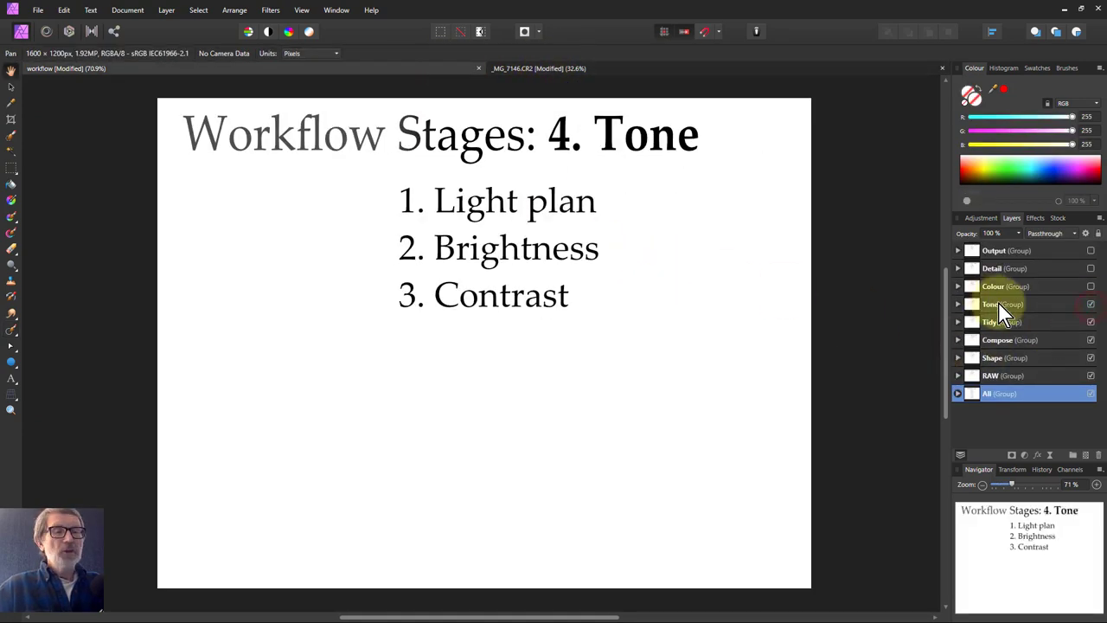
- Add a Curves adjustment to the beach photo and set it to the LAB colour model's Lightness channel
{"action": "left_click", "coordinate": [557, 68]}
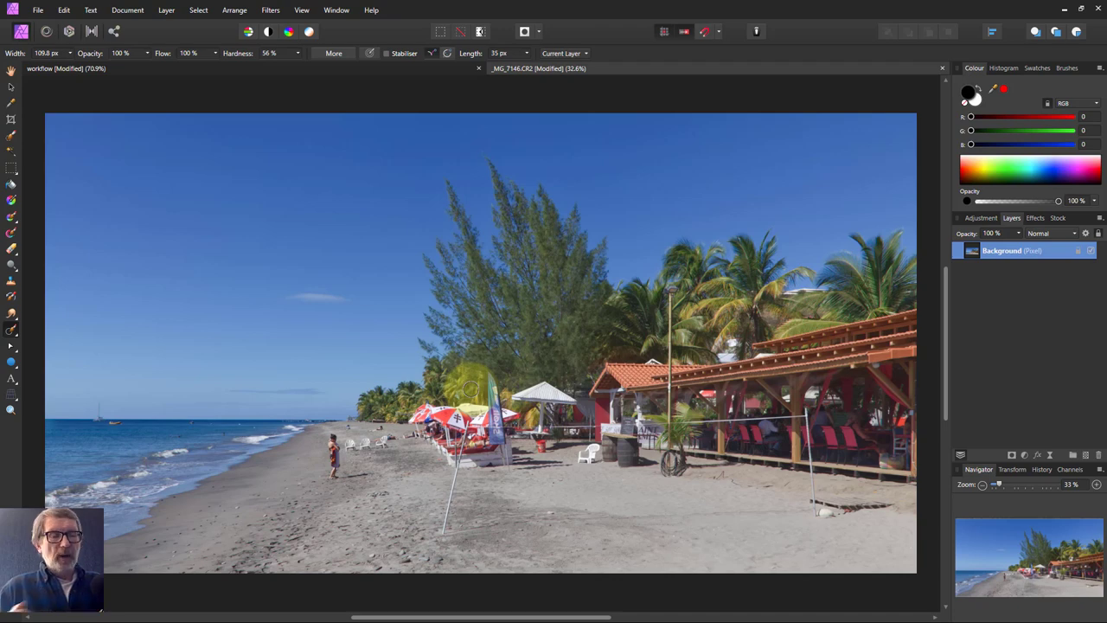
{"action": "left_click", "coordinate": [1024, 454]}
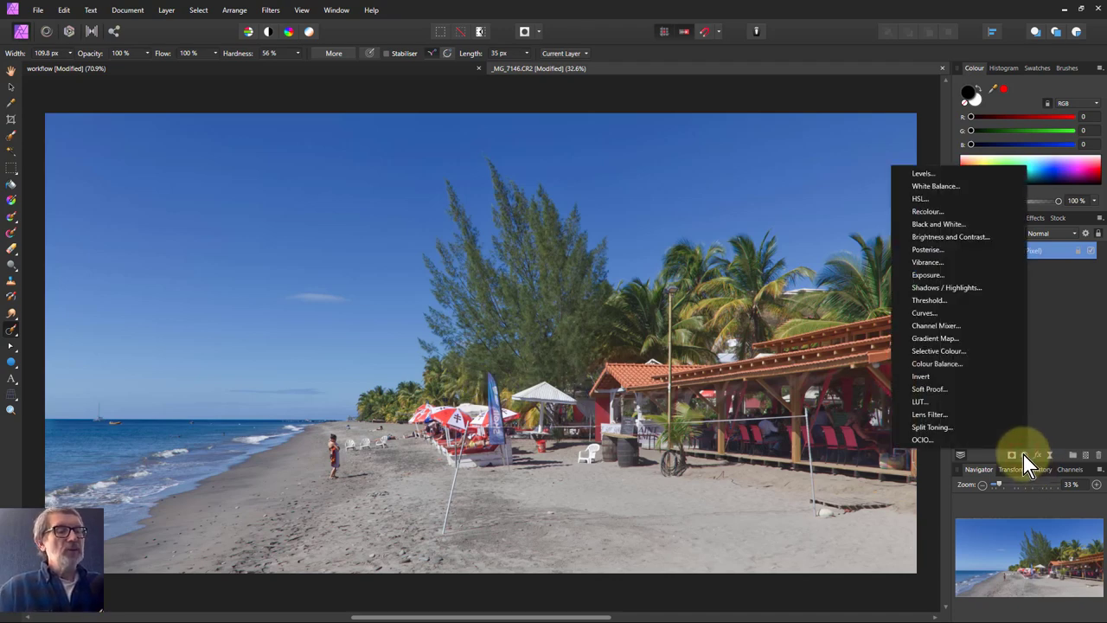
{"action": "left_click", "coordinate": [924, 313]}
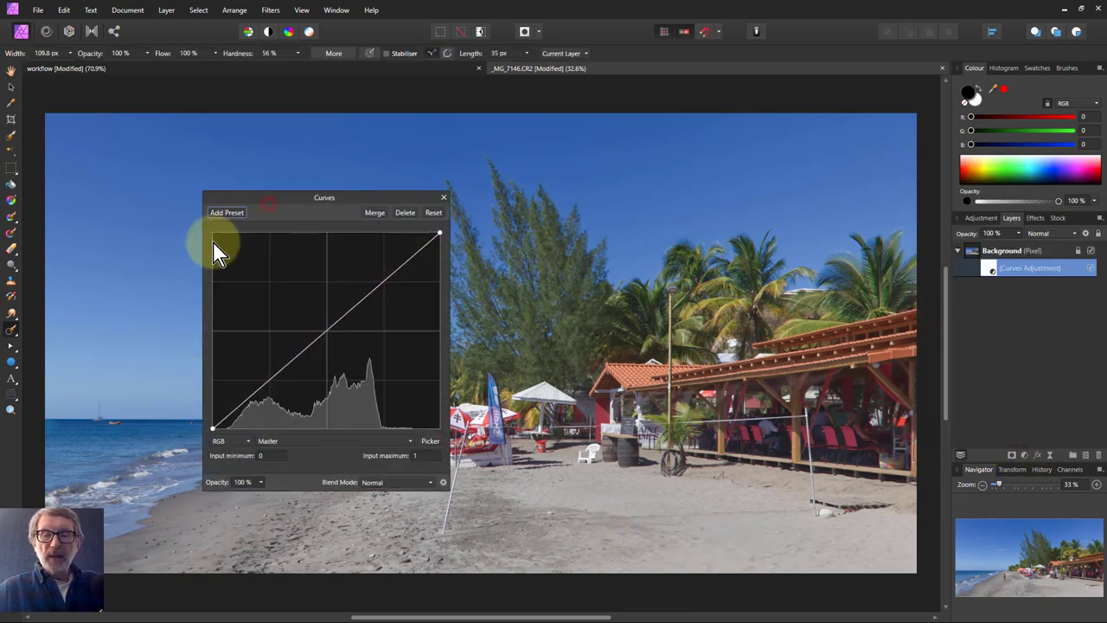
{"action": "left_click_drag", "start_coordinate": [272, 196], "coordinate": [162, 269]}
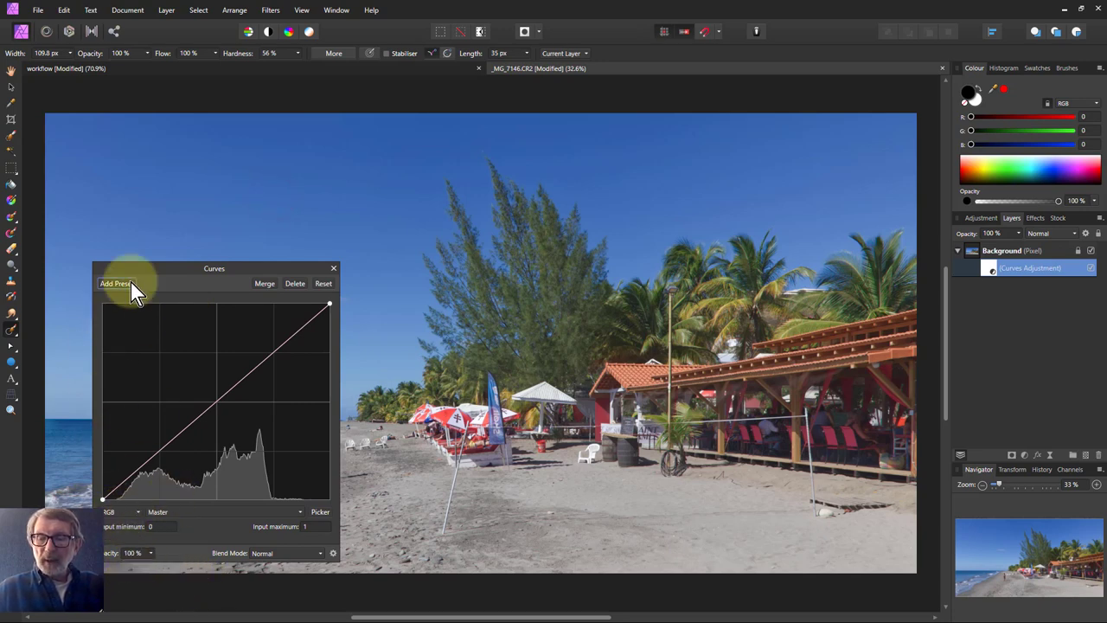
{"action": "left_click_drag", "start_coordinate": [153, 269], "coordinate": [155, 270]}
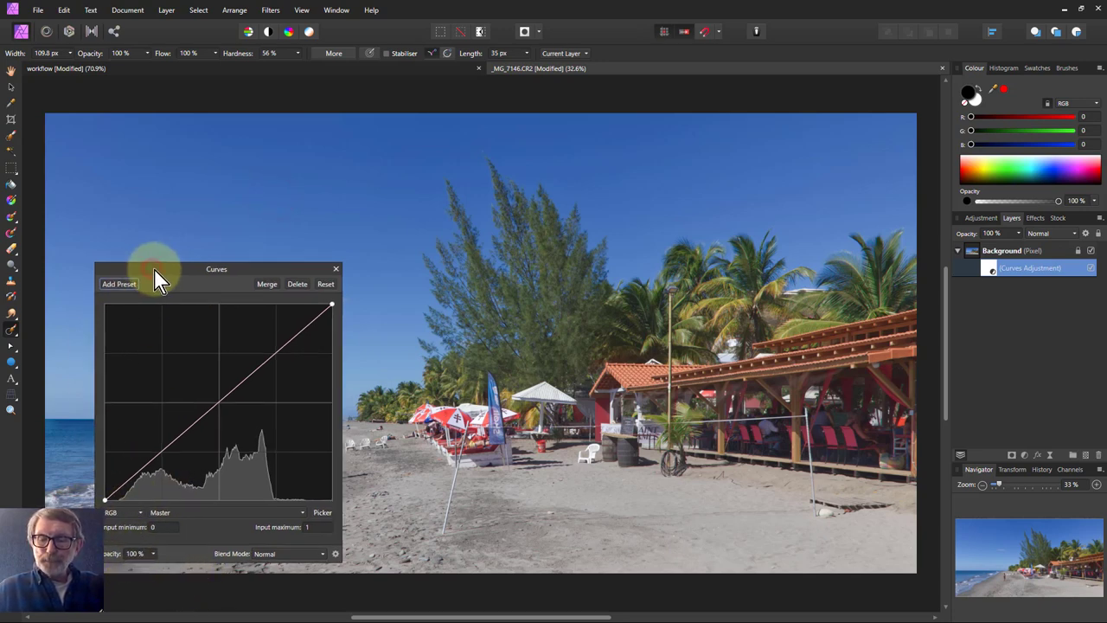
{"action": "left_click", "coordinate": [121, 514]}
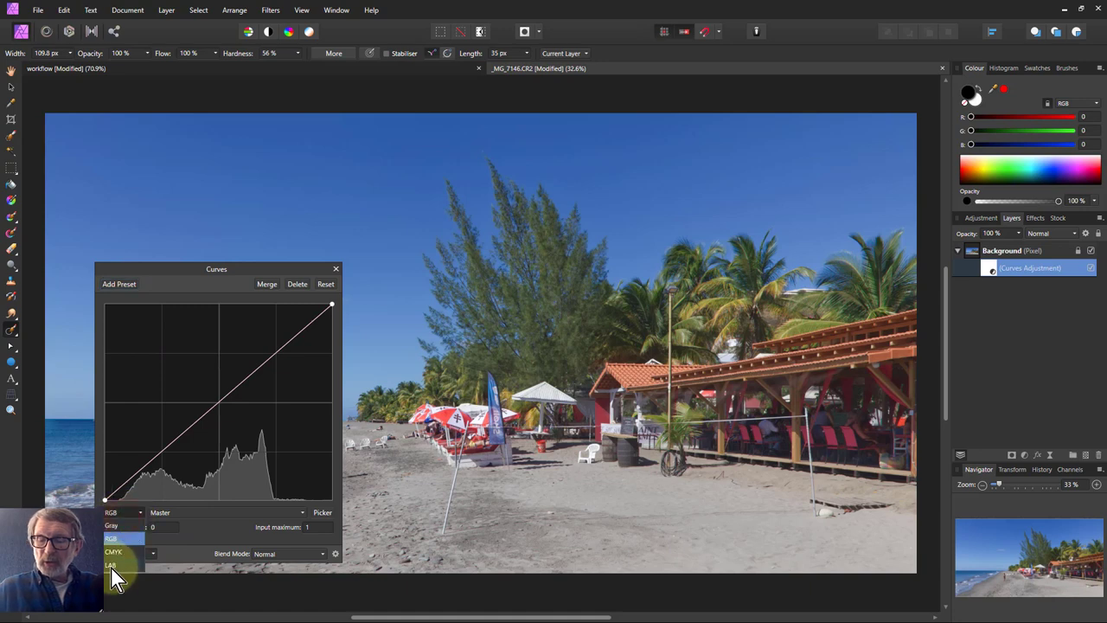
{"action": "left_click", "coordinate": [113, 558]}
{"action": "left_click", "coordinate": [189, 517]}
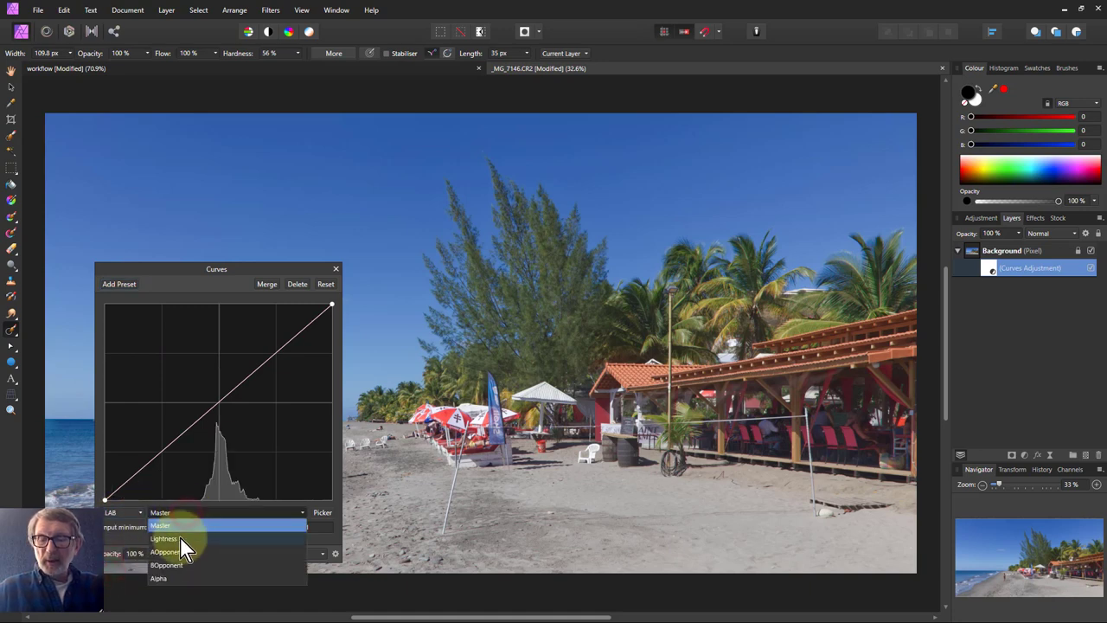
{"action": "left_click", "coordinate": [179, 545]}
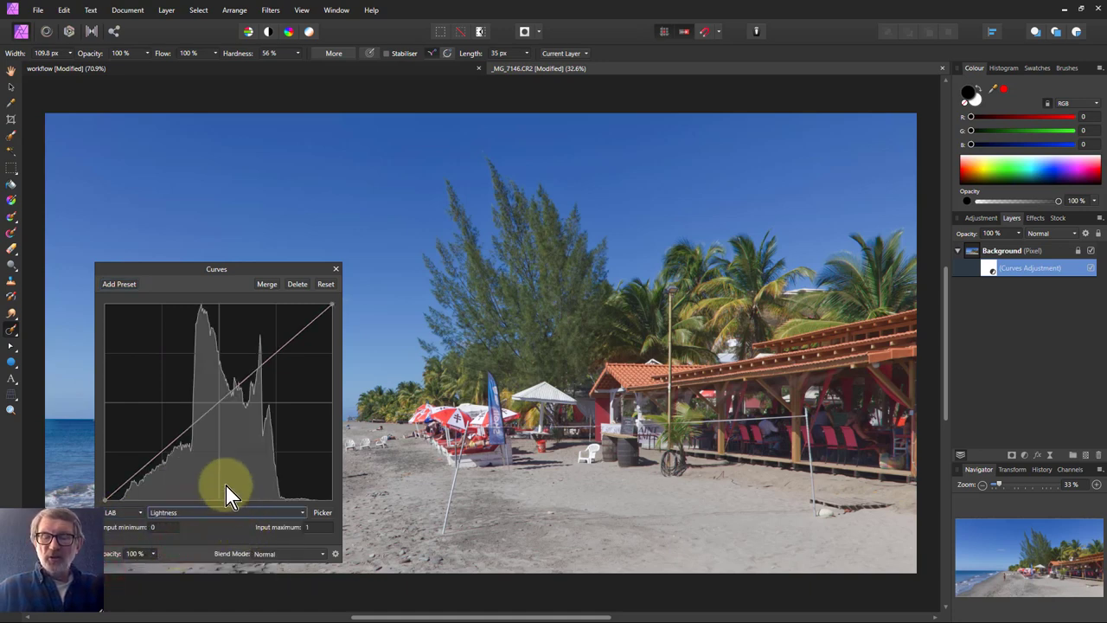
- Pull the Lightness curve's black and white points inward, shape a gentle S-curve with raised highlights and lowered shadows, and close the adjustment
{"action": "left_click", "coordinate": [105, 503]}
{"action": "mouse_move", "coordinate": [106, 504]}
{"action": "left_mouse_down"}
{"action": "mouse_move", "coordinate": [117, 509]}
{"action": "mouse_move", "coordinate": [119, 495]}
{"action": "left_mouse_up"}
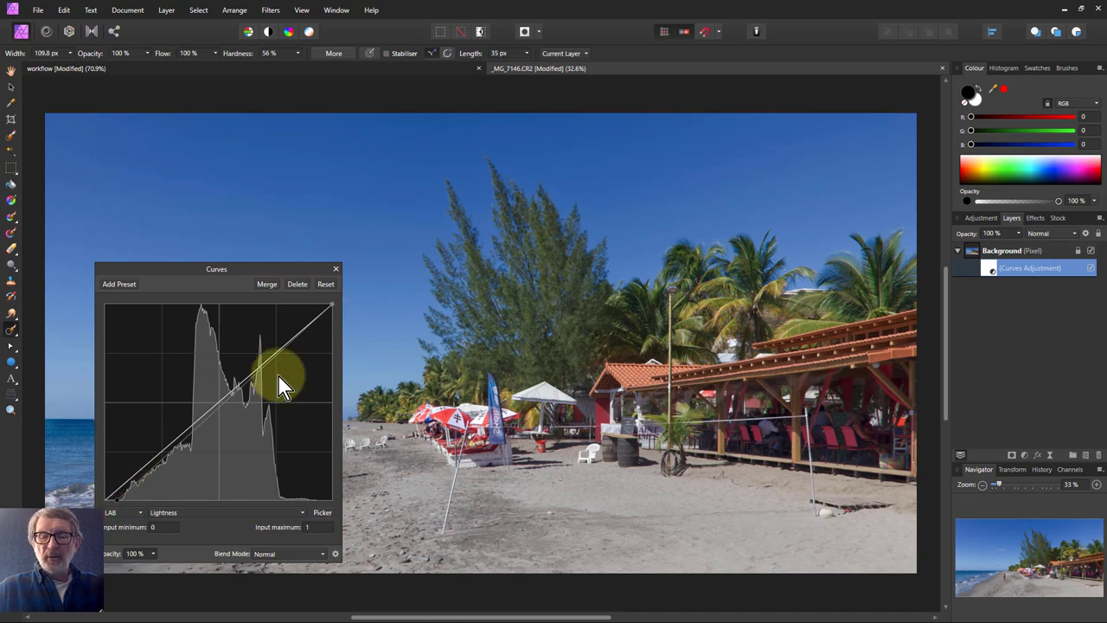
{"action": "left_click", "coordinate": [332, 305]}
{"action": "left_click_drag", "start_coordinate": [332, 305], "coordinate": [325, 304]}
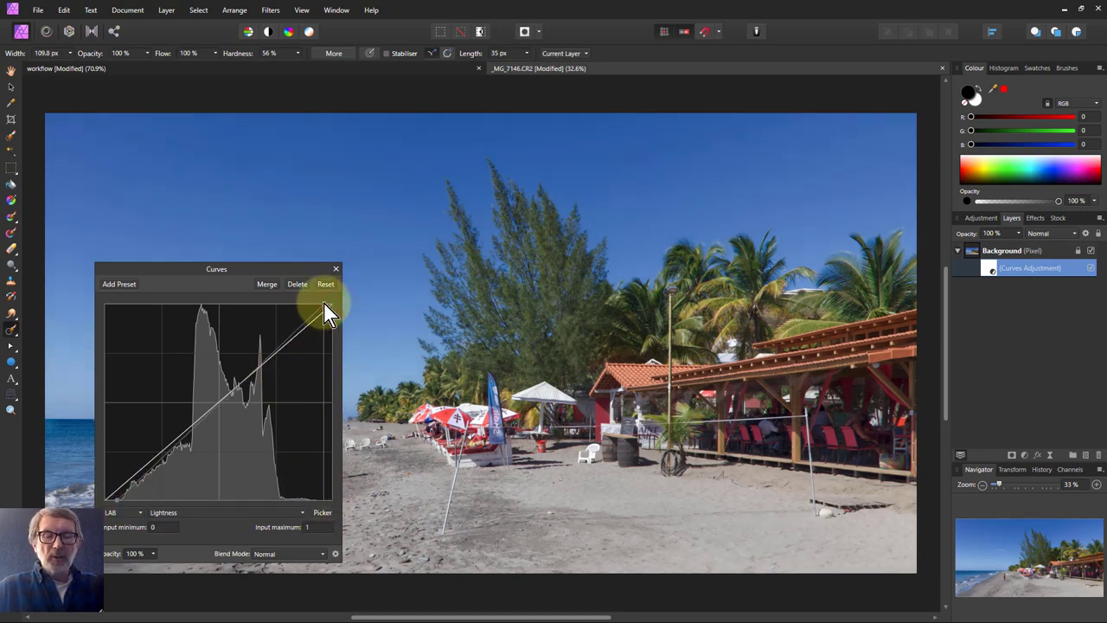
{"action": "left_click", "coordinate": [272, 353]}
{"action": "left_click", "coordinate": [153, 467]}
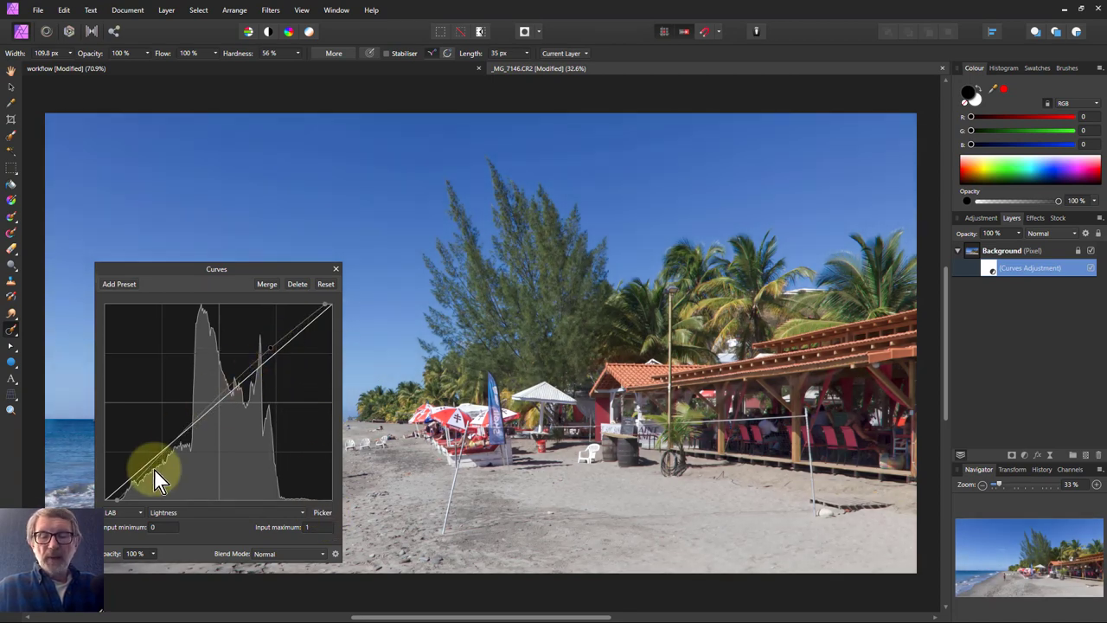
{"action": "left_click_drag", "start_coordinate": [153, 467], "coordinate": [158, 468]}
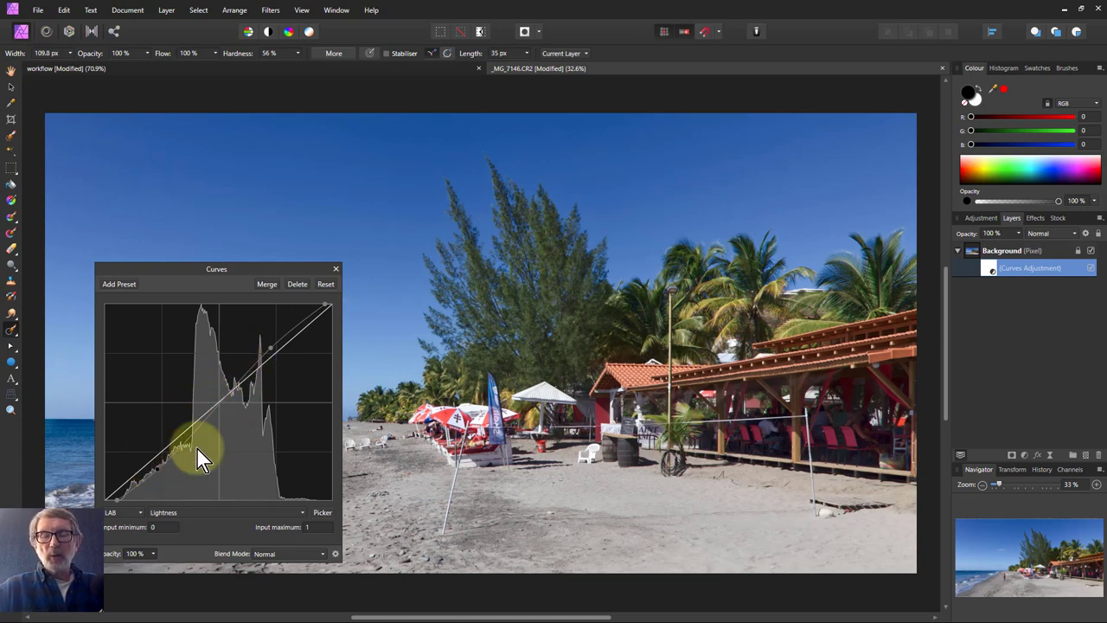
{"action": "left_click", "coordinate": [335, 268]}
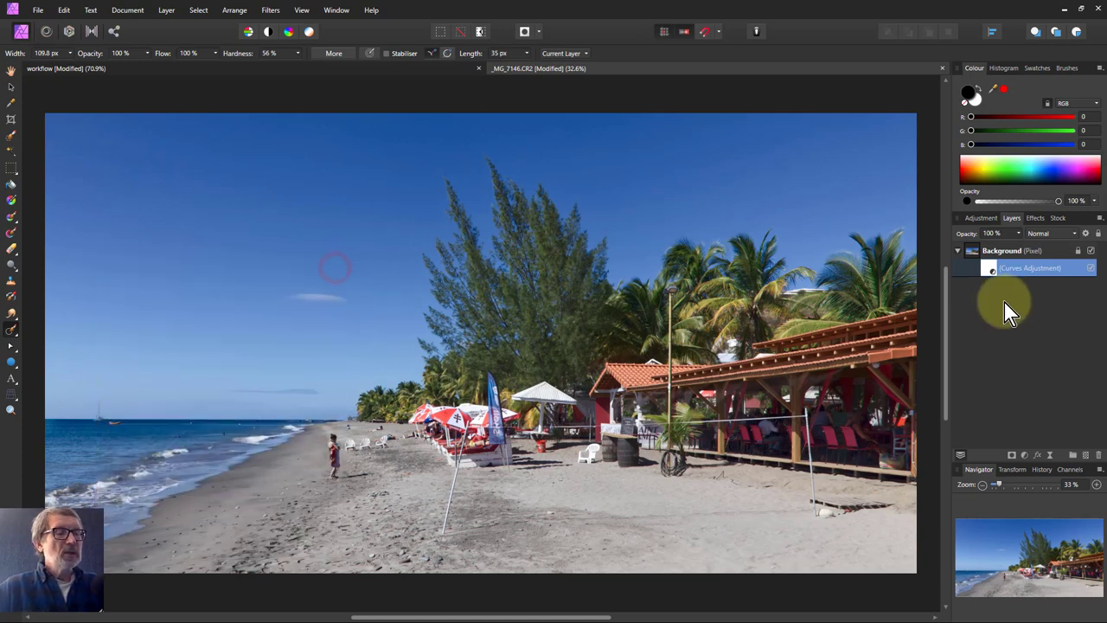
- Select the photo's Background layer, and make the Colour group visible in the workflow document to show stage 5
{"action": "left_click", "coordinate": [974, 252]}
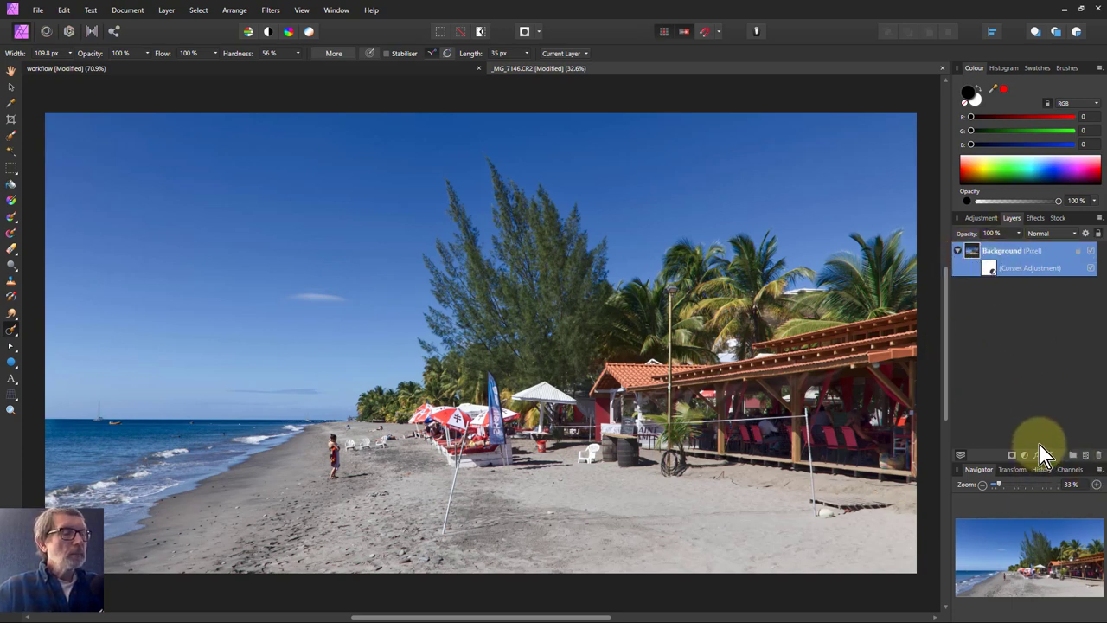
{"action": "left_click", "coordinate": [441, 71]}
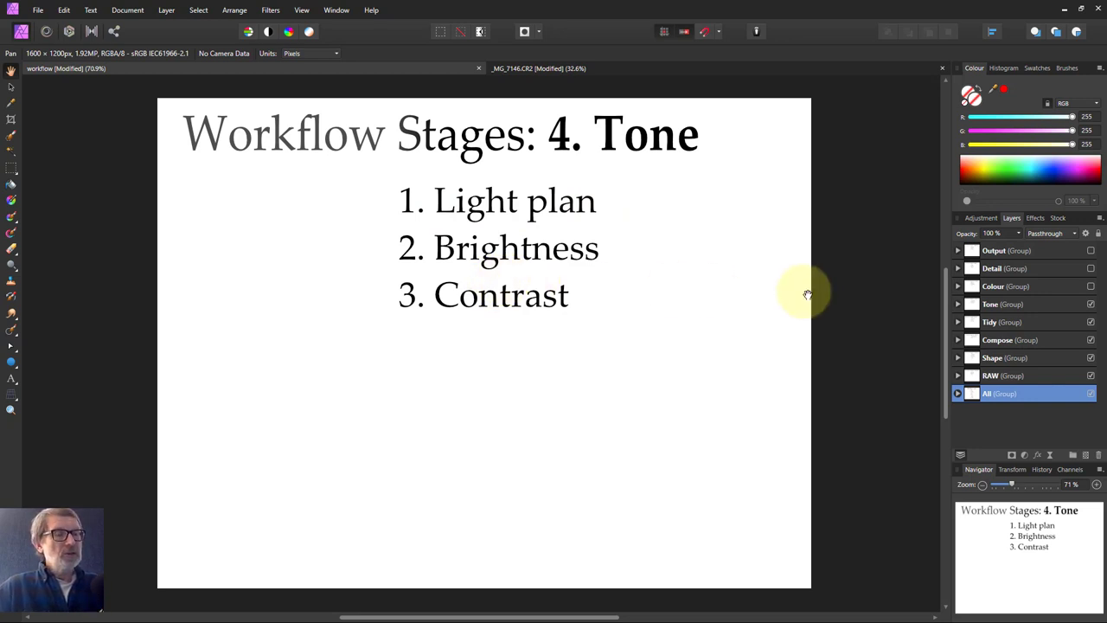
{"action": "left_click", "coordinate": [1090, 286]}
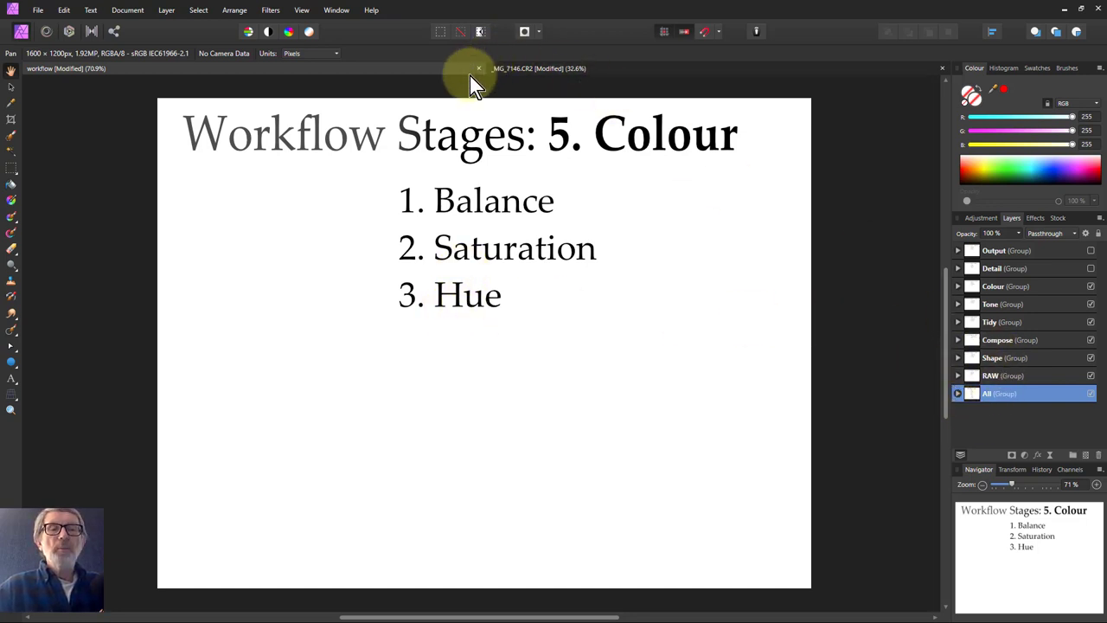
- Add a Colour Balance adjustment to the beach photo's Background layer and move its dialog clear of the sea
{"action": "left_click", "coordinate": [536, 68]}
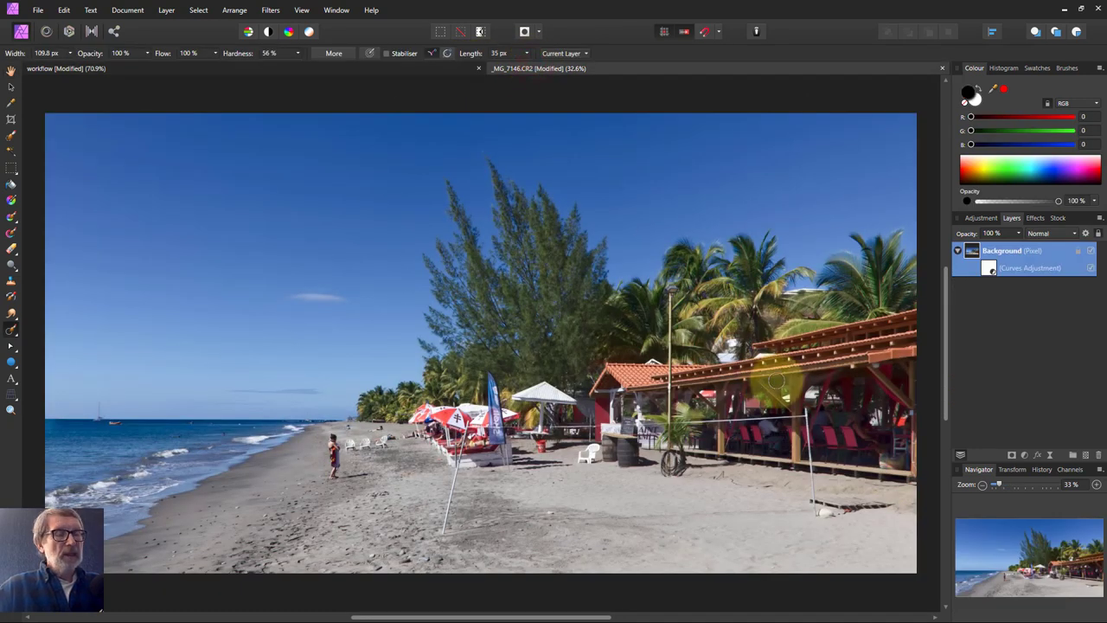
{"action": "left_click", "coordinate": [1024, 457]}
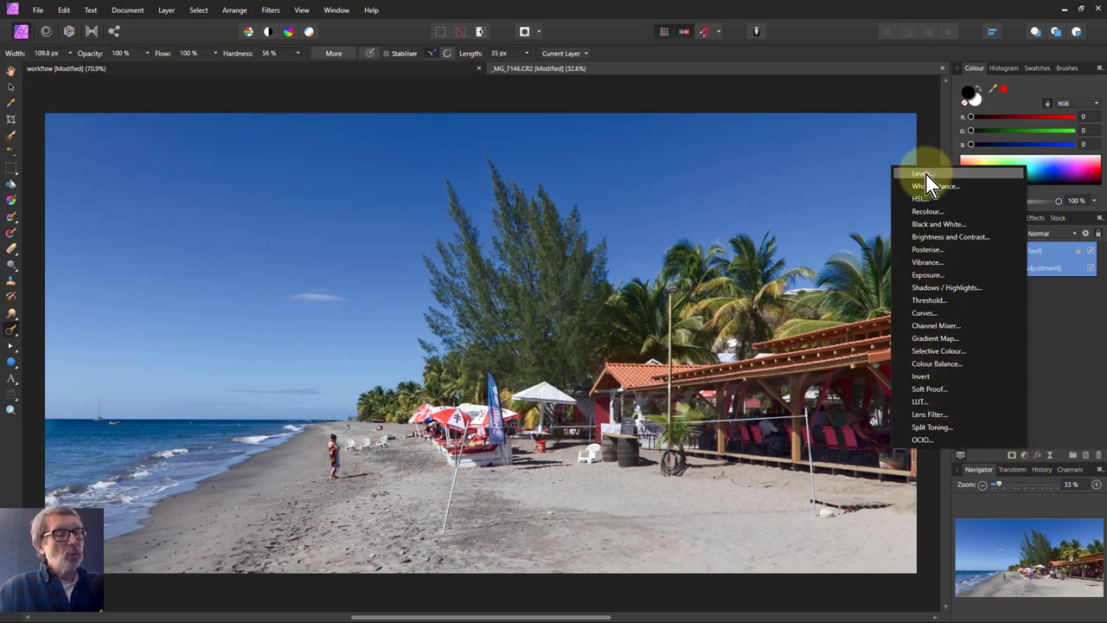
{"action": "left_click", "coordinate": [942, 364]}
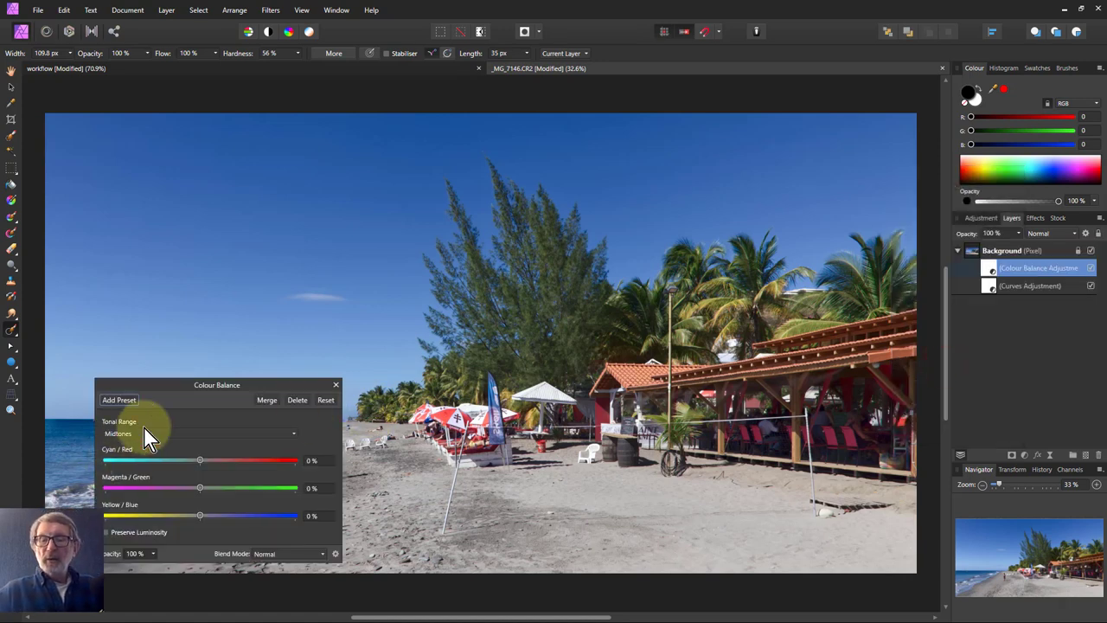
{"action": "left_click_drag", "start_coordinate": [160, 386], "coordinate": [236, 389]}
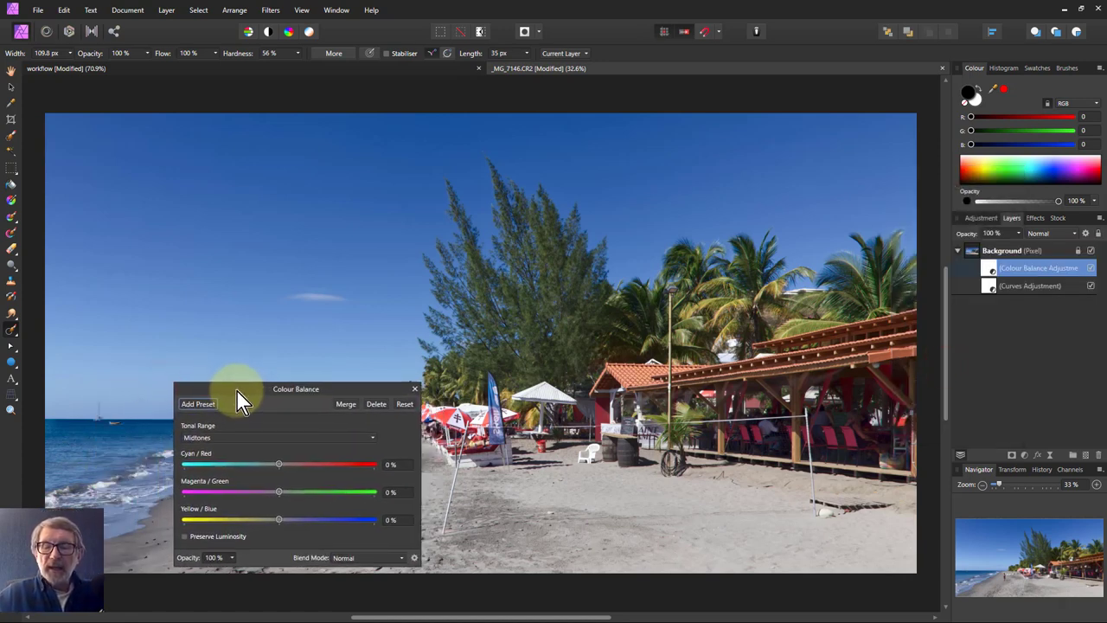
- Cool the Shadows range of the Colour Balance with Cyan/Red at -18% and Yellow/Blue at 19%
{"action": "left_click", "coordinate": [196, 440]}
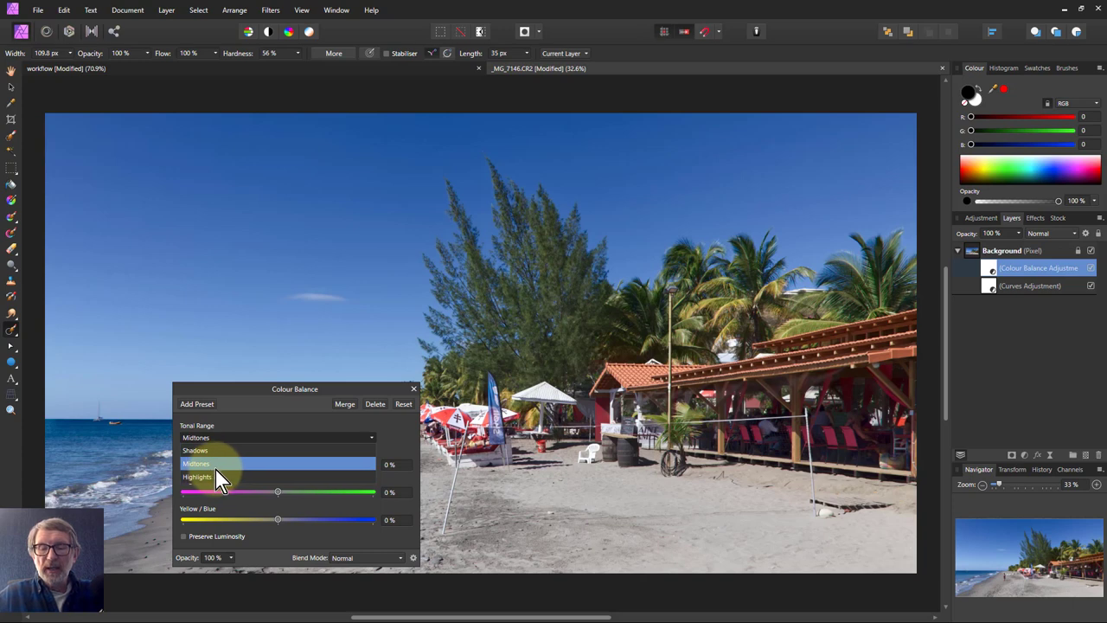
{"action": "left_click", "coordinate": [200, 452]}
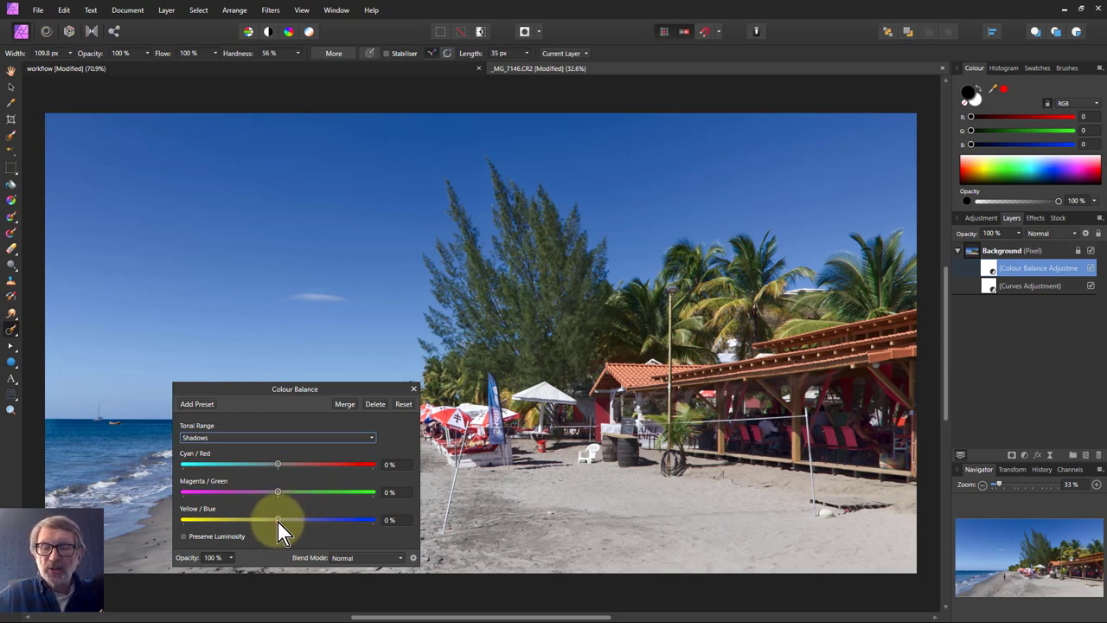
{"action": "left_click_drag", "start_coordinate": [278, 522], "coordinate": [302, 524]}
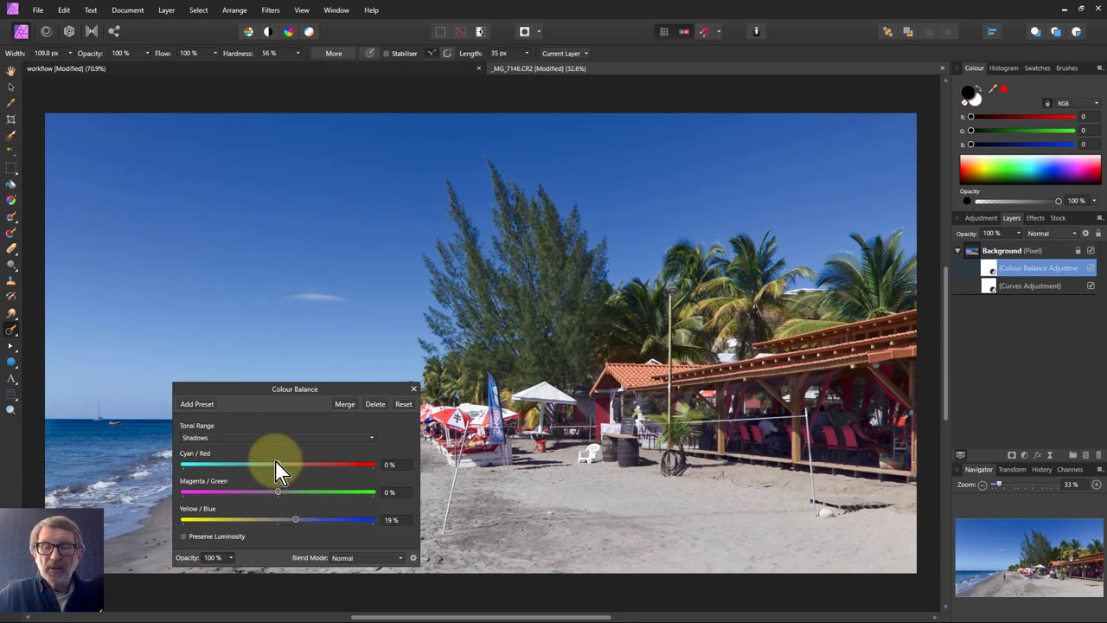
{"action": "left_click_drag", "start_coordinate": [277, 464], "coordinate": [264, 464]}
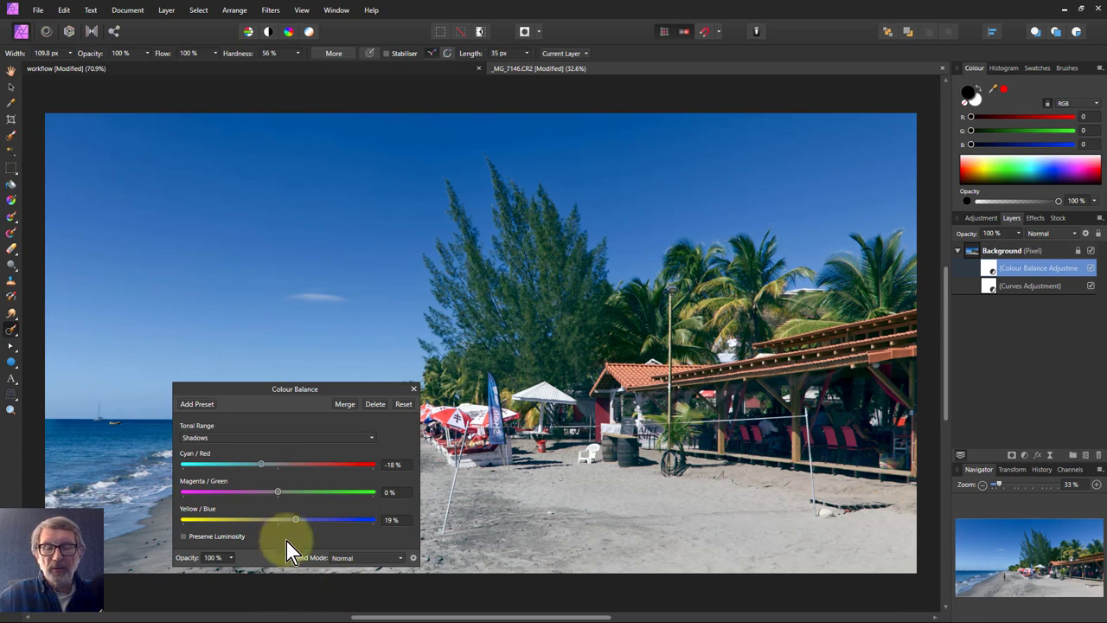
- Warm the Highlights range of the Colour Balance with Cyan/Red at 16% and Yellow/Blue at -17%
{"action": "left_click", "coordinate": [247, 439]}
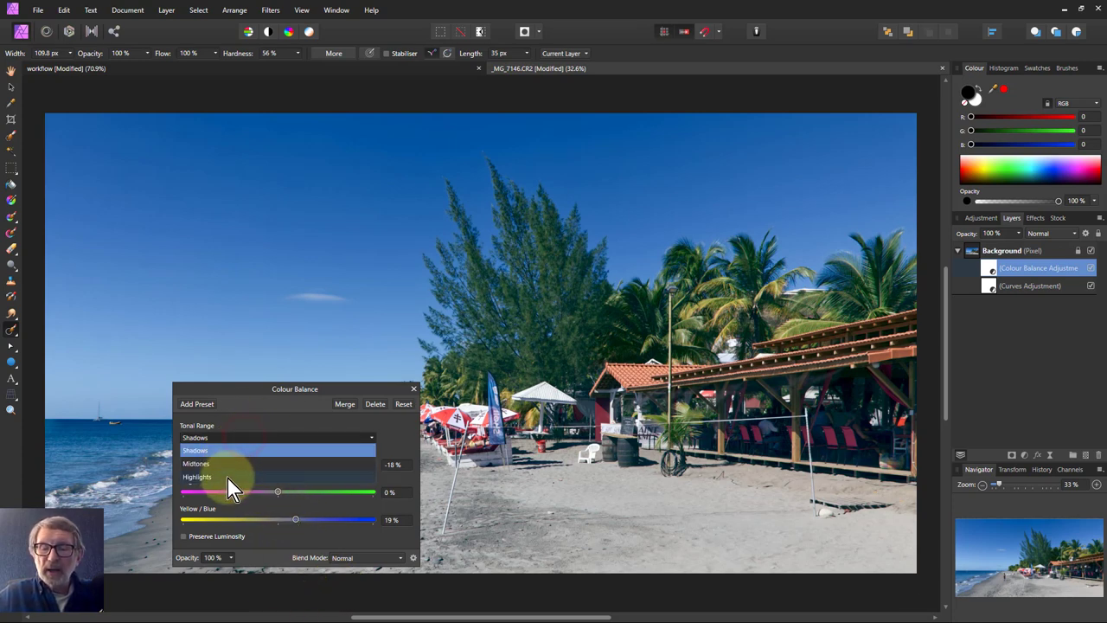
{"action": "left_click", "coordinate": [228, 476]}
{"action": "left_click_drag", "start_coordinate": [277, 465], "coordinate": [285, 465]}
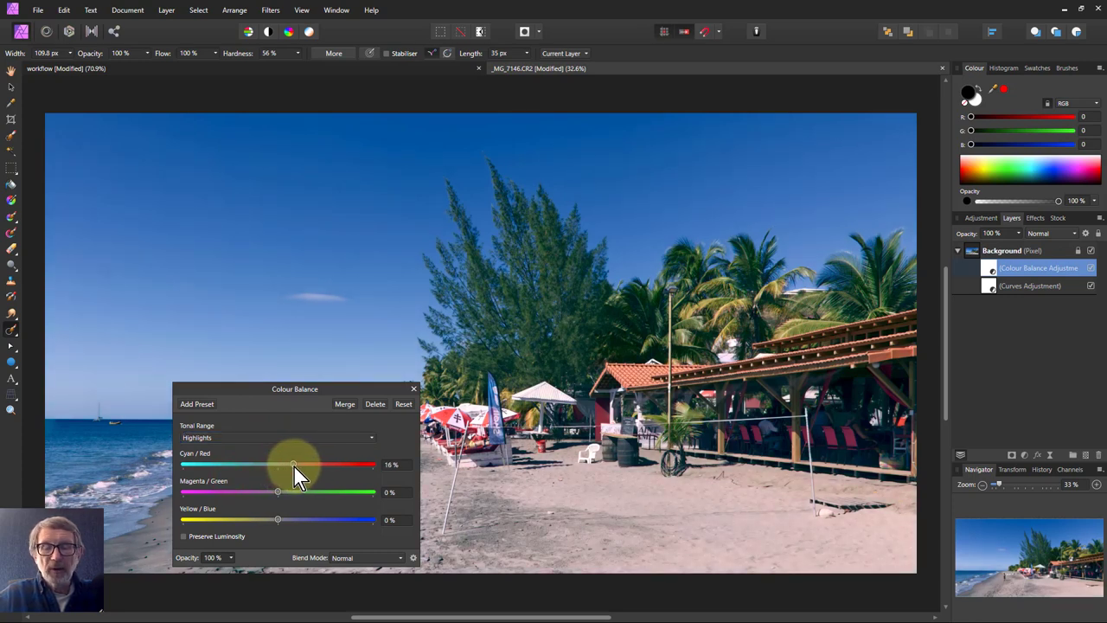
{"action": "left_click_drag", "start_coordinate": [279, 520], "coordinate": [273, 523]}
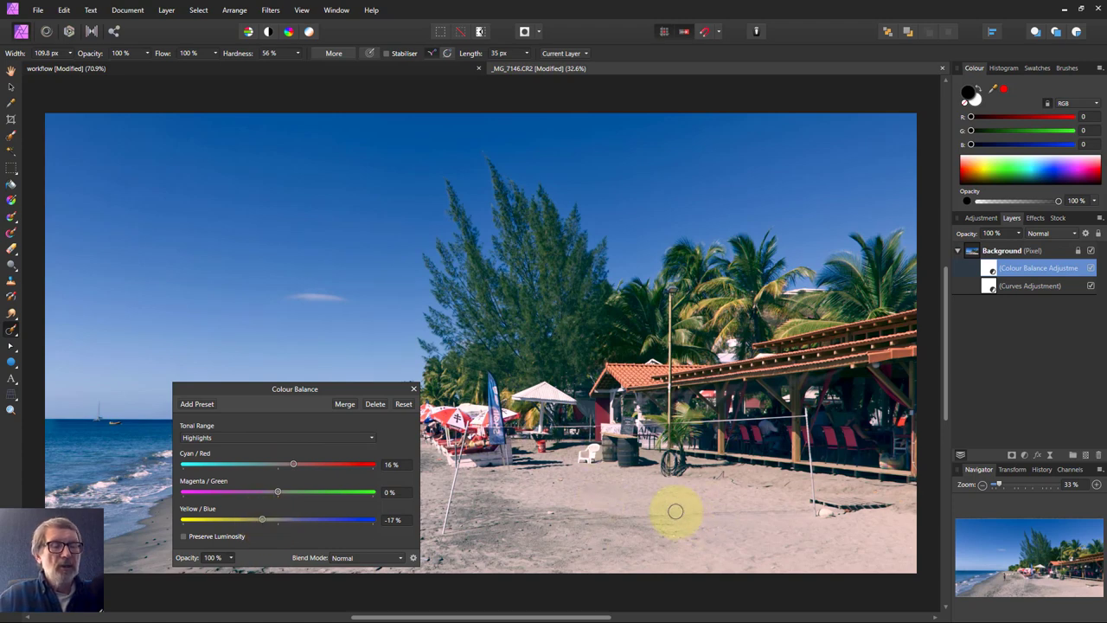
- Set the Midtones range's Magenta/Green to -14%, close the Colour Balance adjustment, and select the Background layer
{"action": "left_click", "coordinate": [229, 437]}
{"action": "left_click", "coordinate": [222, 471]}
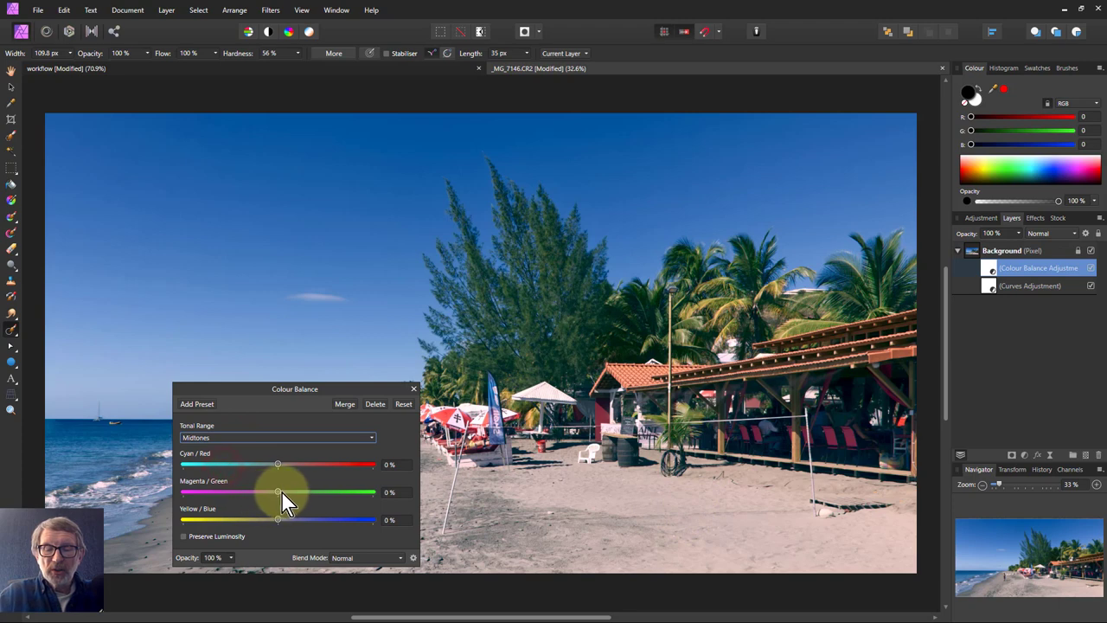
{"action": "left_click_drag", "start_coordinate": [279, 494], "coordinate": [268, 498]}
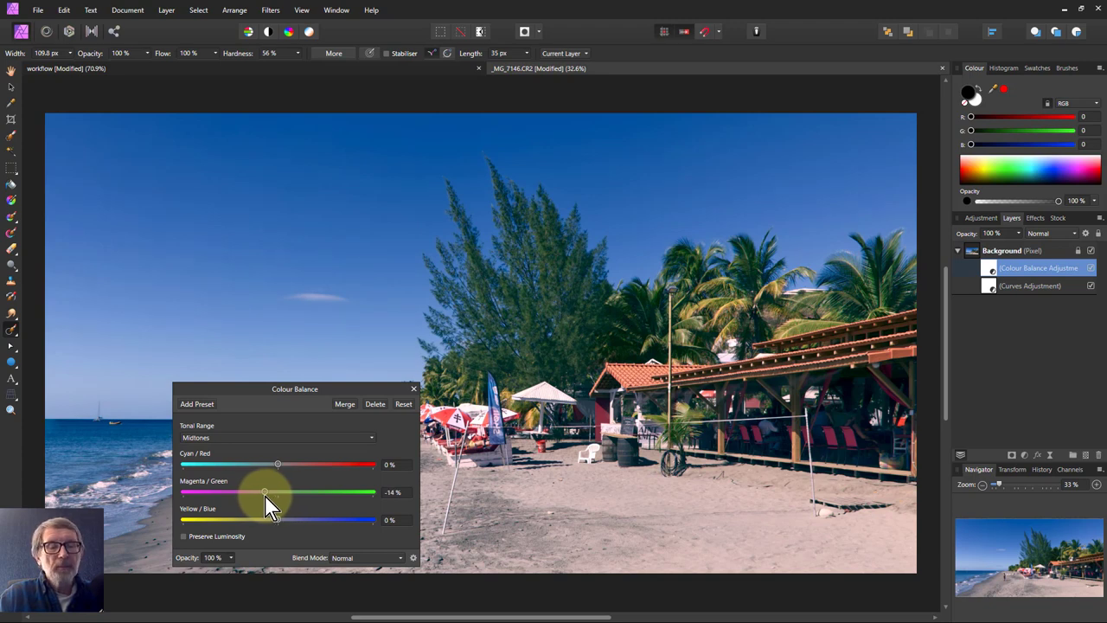
{"action": "left_click", "coordinate": [413, 389]}
{"action": "left_click", "coordinate": [964, 250]}
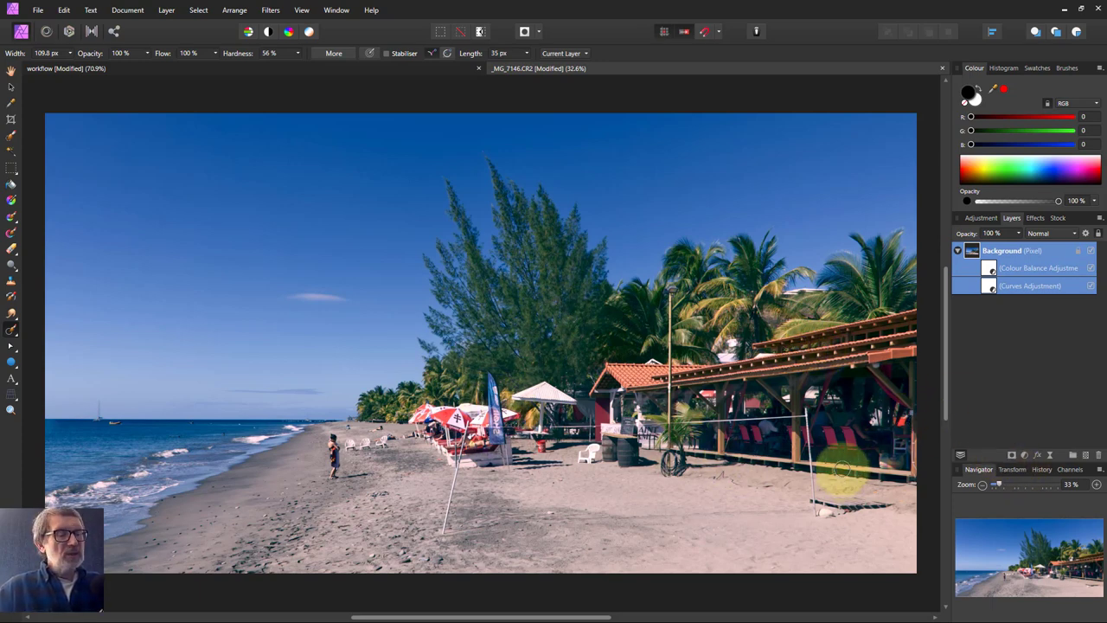
- Add an HSL adjustment to the beach photo with Saturation Shift at -14%, close its dialog, and select the Background layer
{"action": "left_click", "coordinate": [1024, 456]}
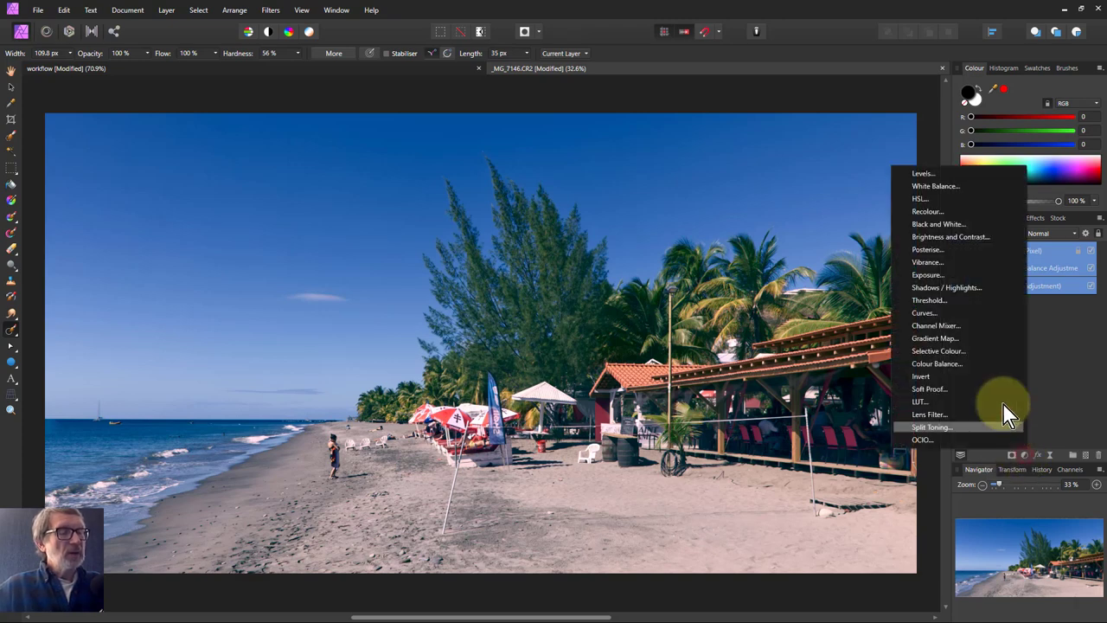
{"action": "left_click", "coordinate": [918, 199]}
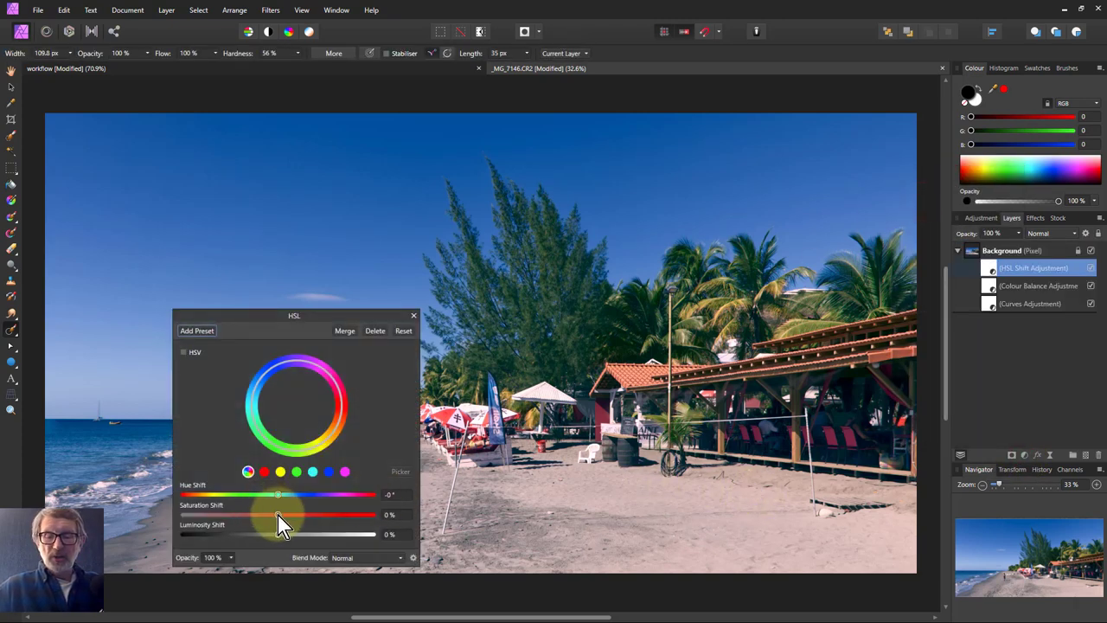
{"action": "left_click_drag", "start_coordinate": [278, 516], "coordinate": [265, 518]}
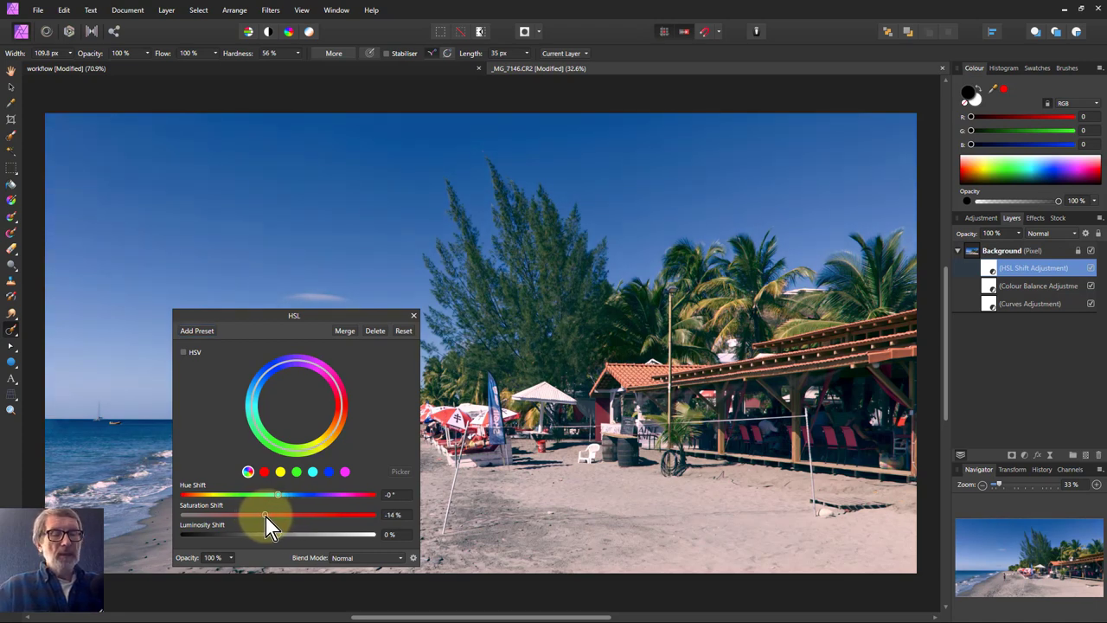
{"action": "left_click", "coordinate": [413, 316]}
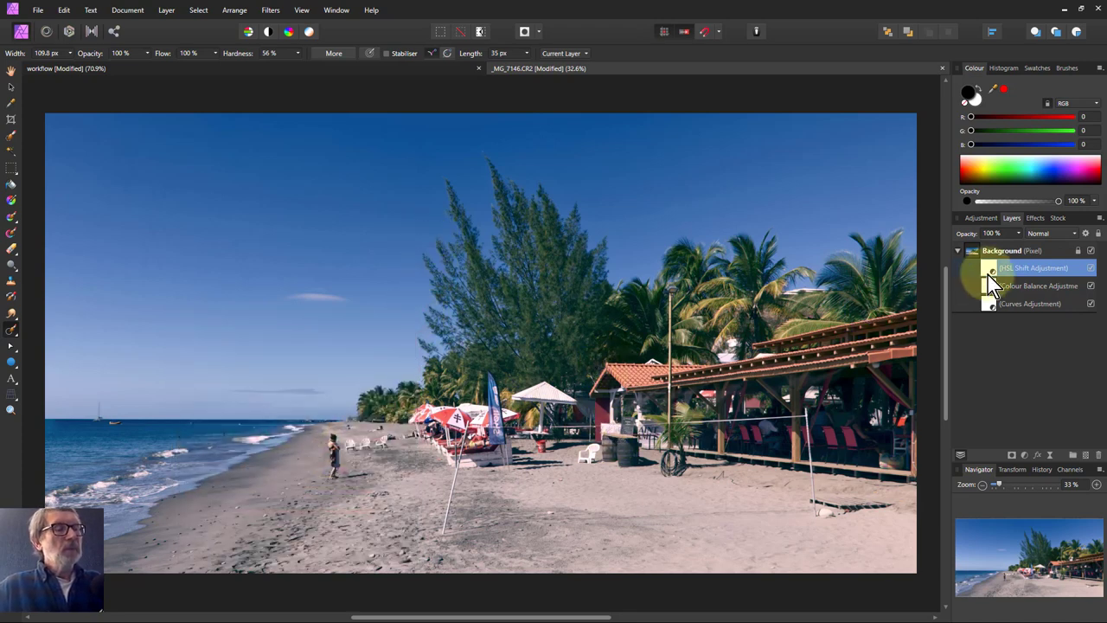
{"action": "left_click", "coordinate": [975, 248]}
- Make the Detail group visible in the workflow document, and return to the _MG_7146.CR2 beach photo
{"action": "left_click", "coordinate": [379, 69]}
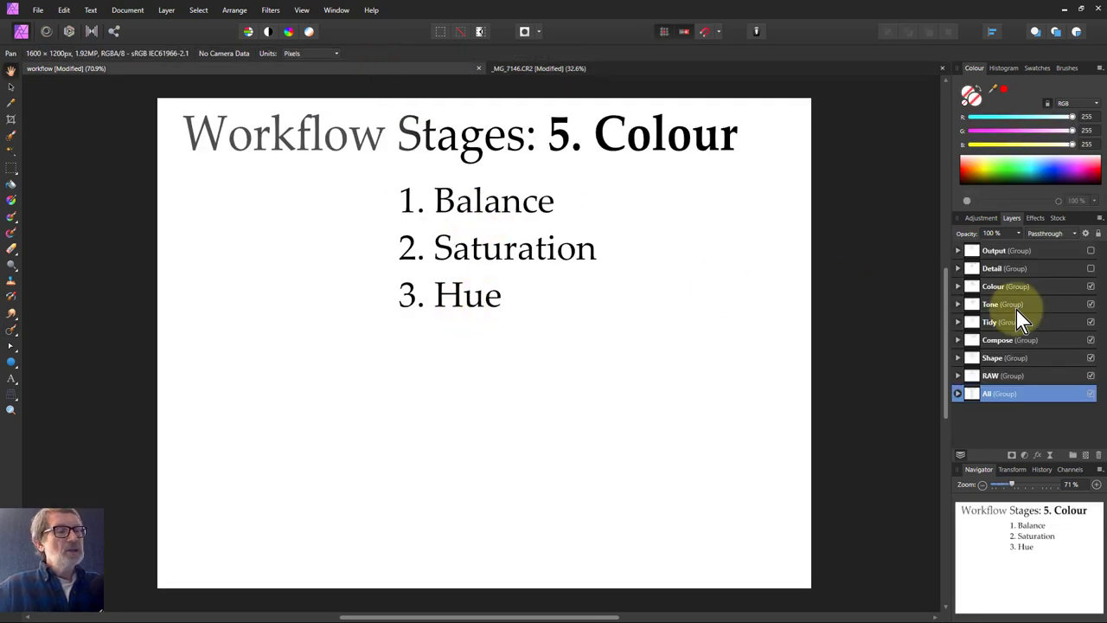
{"action": "left_click", "coordinate": [1090, 268]}
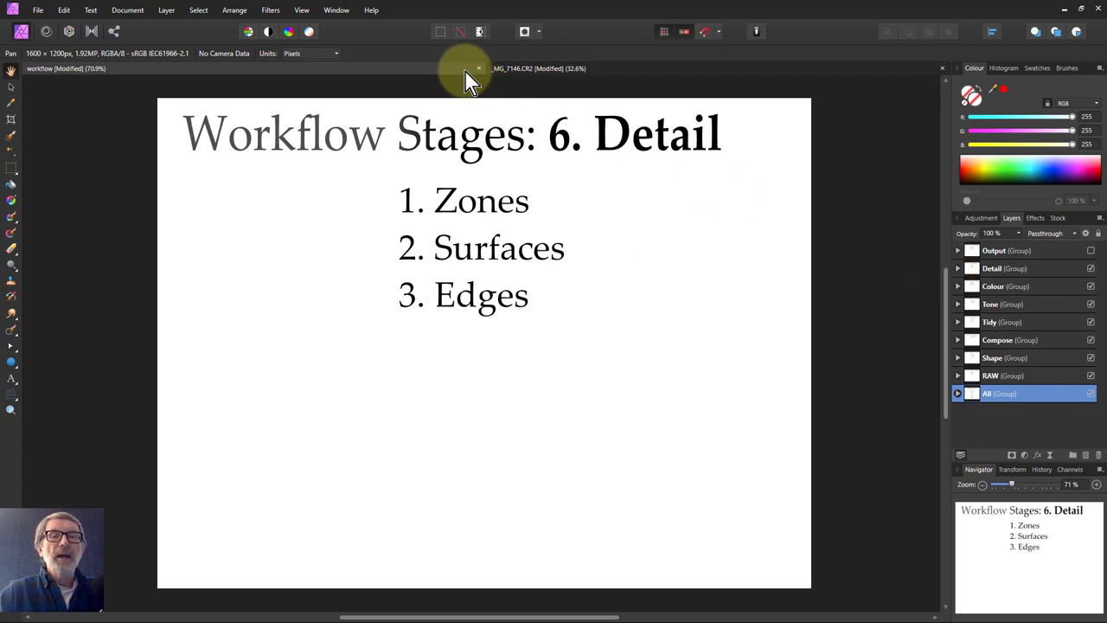
{"action": "left_click", "coordinate": [563, 74]}
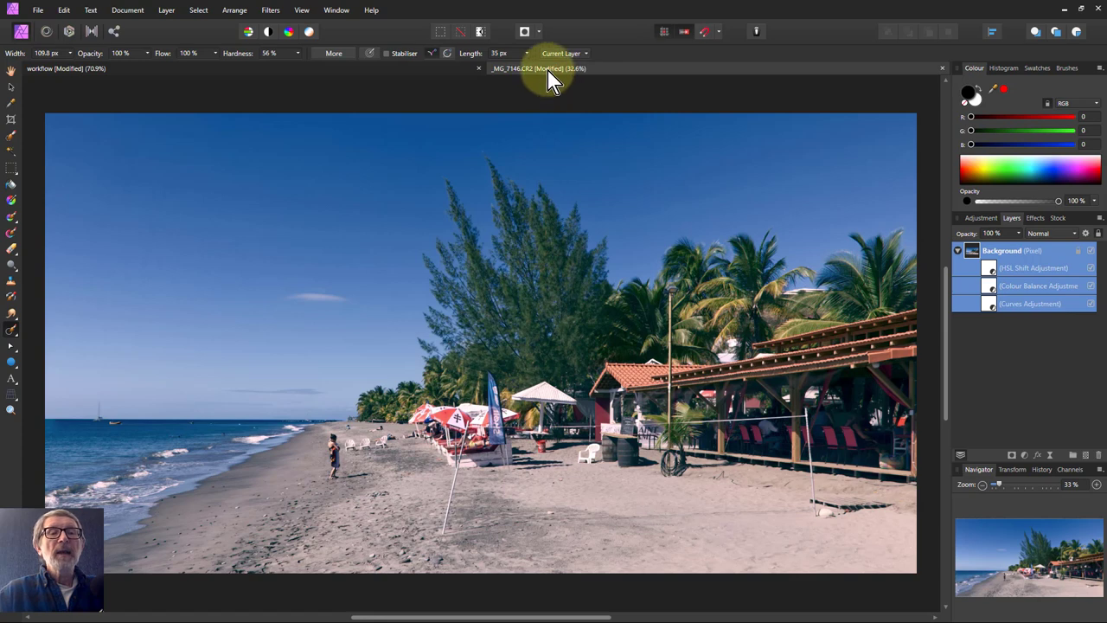
- Switch to the workflow document and make its Output group visible to show the seventh stage
{"action": "left_click", "coordinate": [453, 71]}
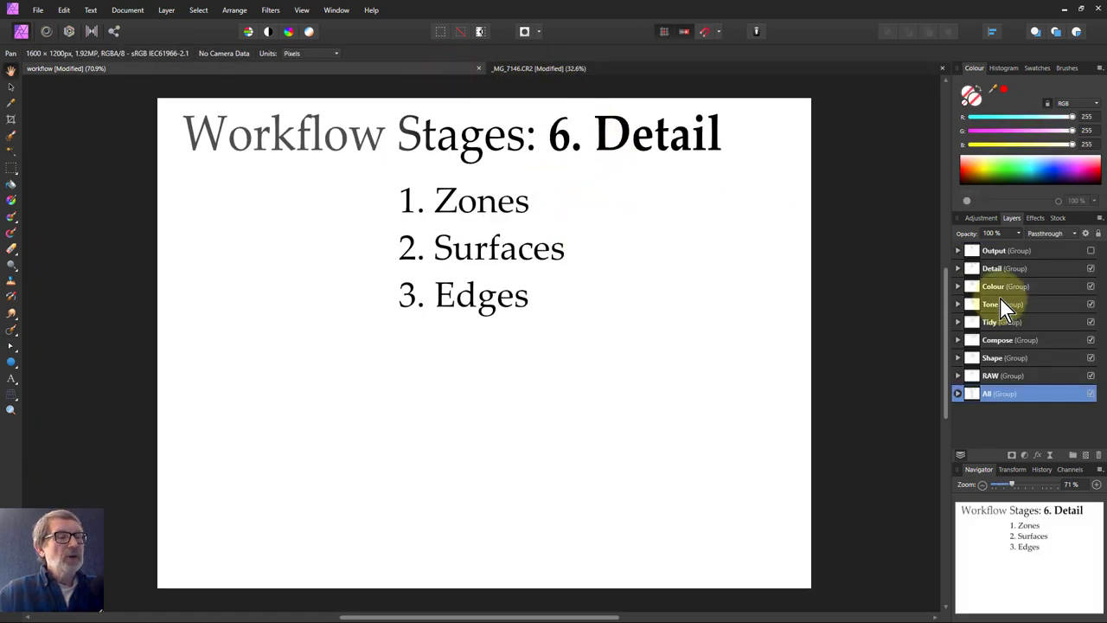
{"action": "left_click", "coordinate": [1010, 253]}
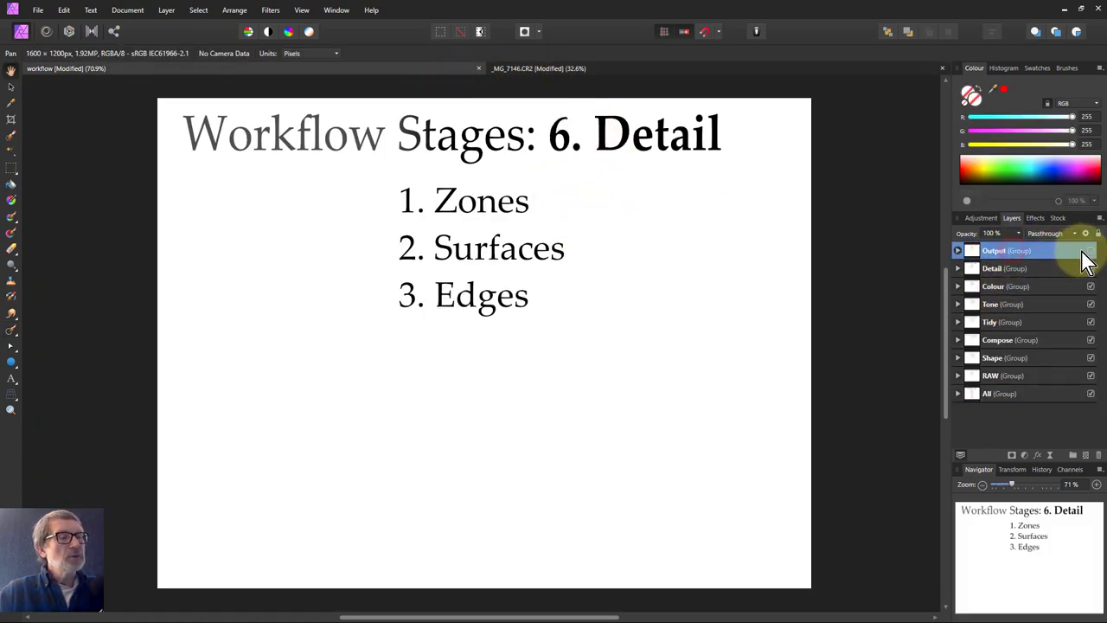
{"action": "left_click", "coordinate": [1089, 250]}
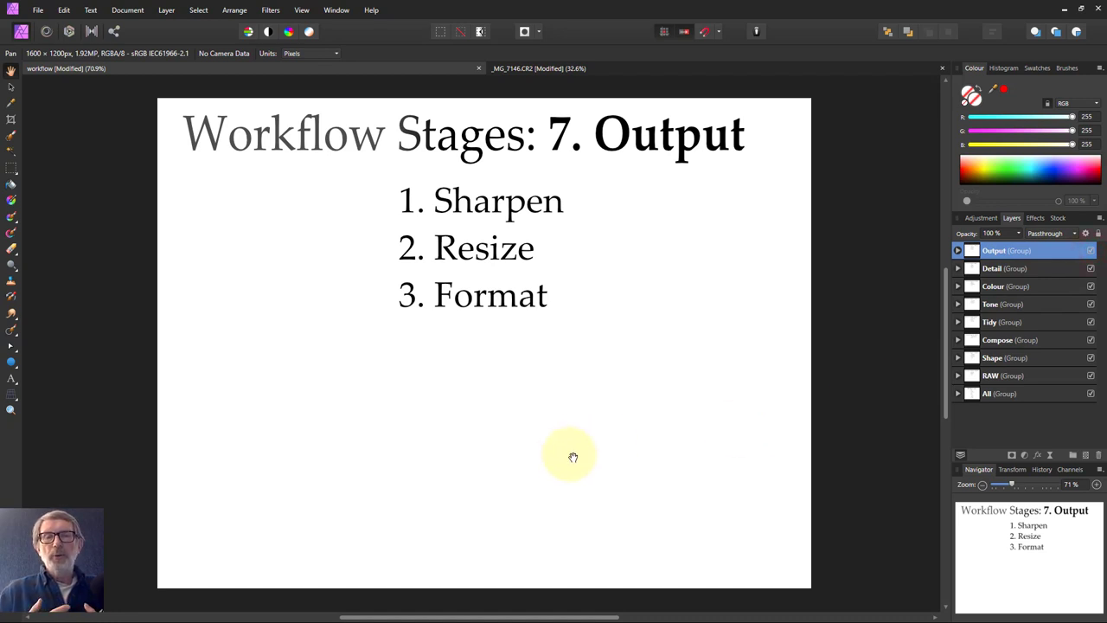